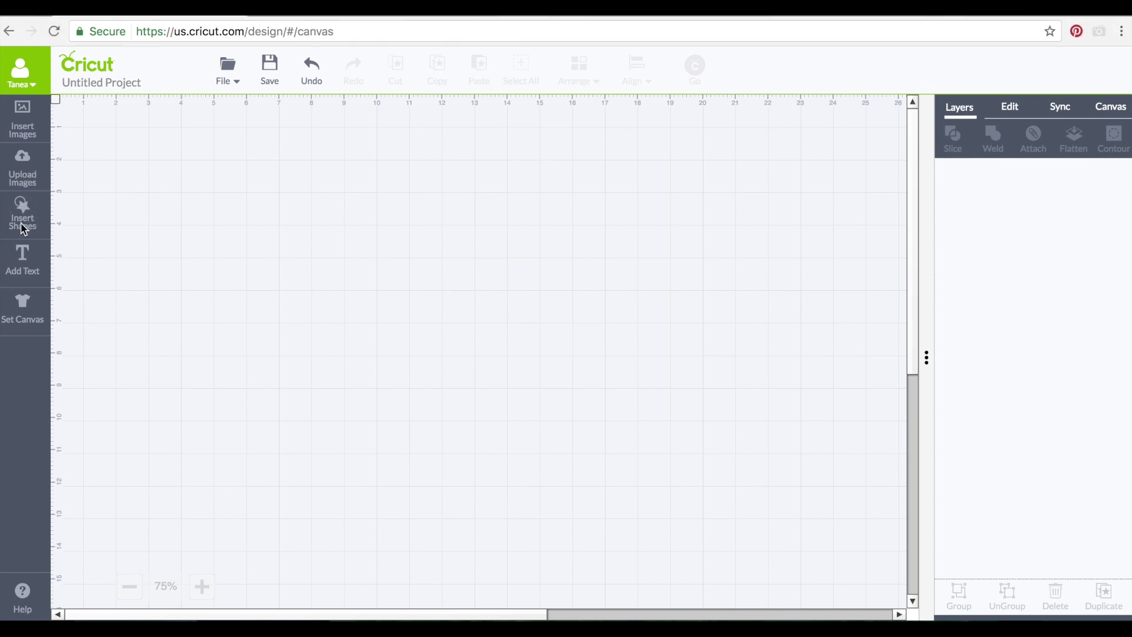
Insert a circle, enlarge it to about 5 in wide and place it near the canvas's upper-left corner.
left_click(24, 229)
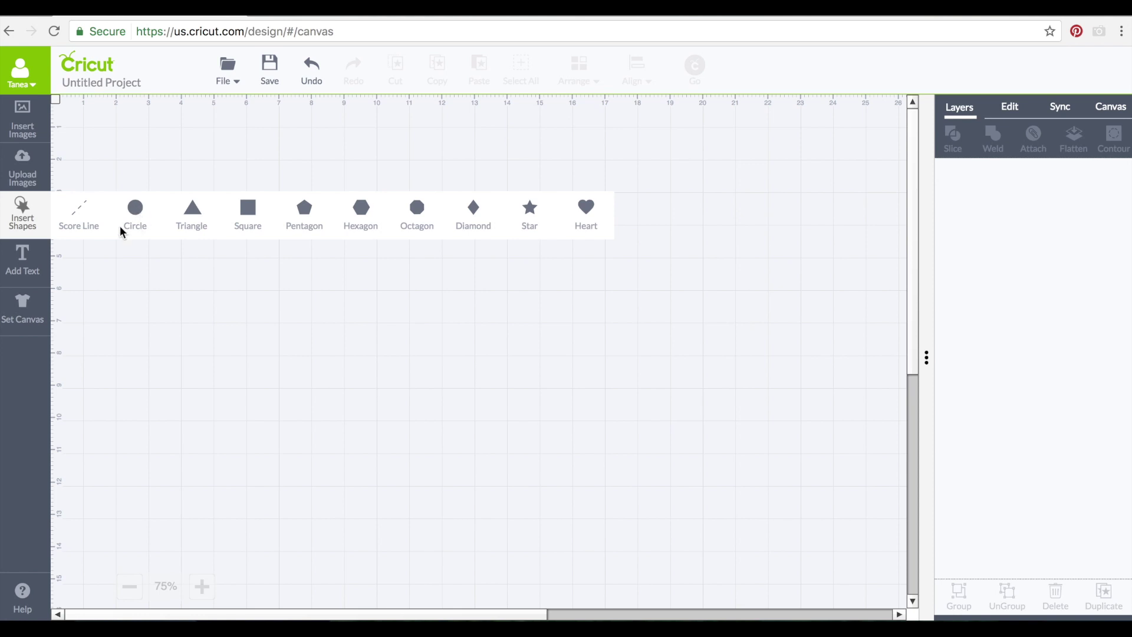
left_click(136, 212)
left_click_drag(329, 374, 407, 452)
left_click_drag(369, 379, 232, 259)
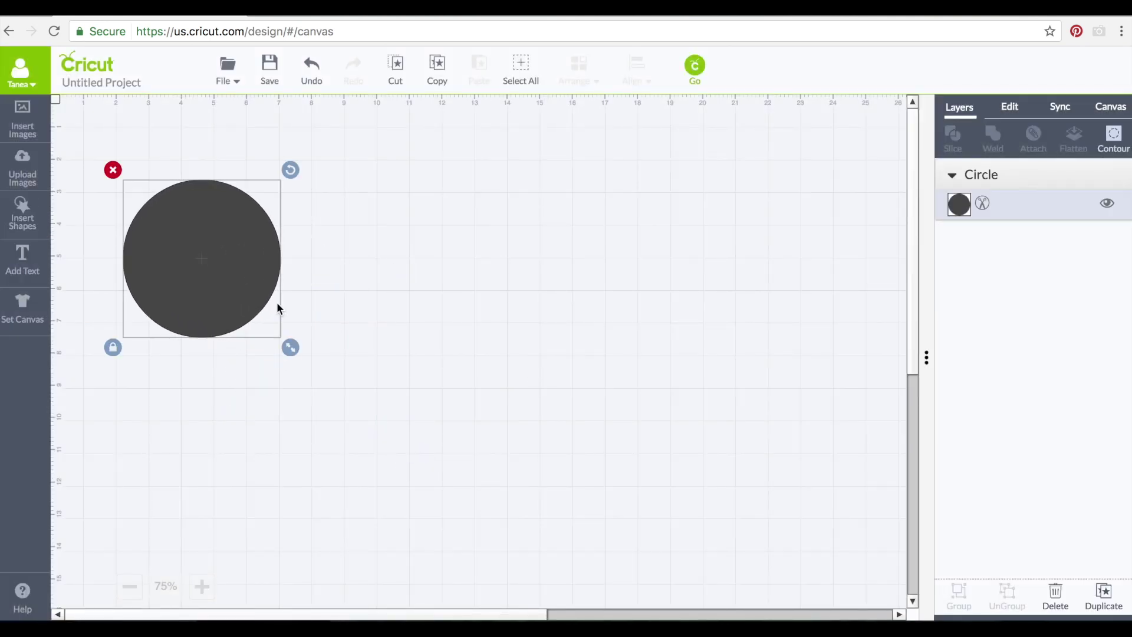
Insert a heart shape and place it beside the circle, to its right.
left_click(30, 224)
left_click(583, 209)
left_click_drag(303, 326, 499, 230)
left_click_drag(525, 271, 583, 369)
left_click(425, 320)
left_click_drag(581, 319, 581, 304)
left_click(424, 307)
left_click(482, 252)
left_click_drag(482, 252, 376, 252)
Enlarge the heart to about 5.3 in wide and shift it slightly farther right of the circle.
left_click(478, 320)
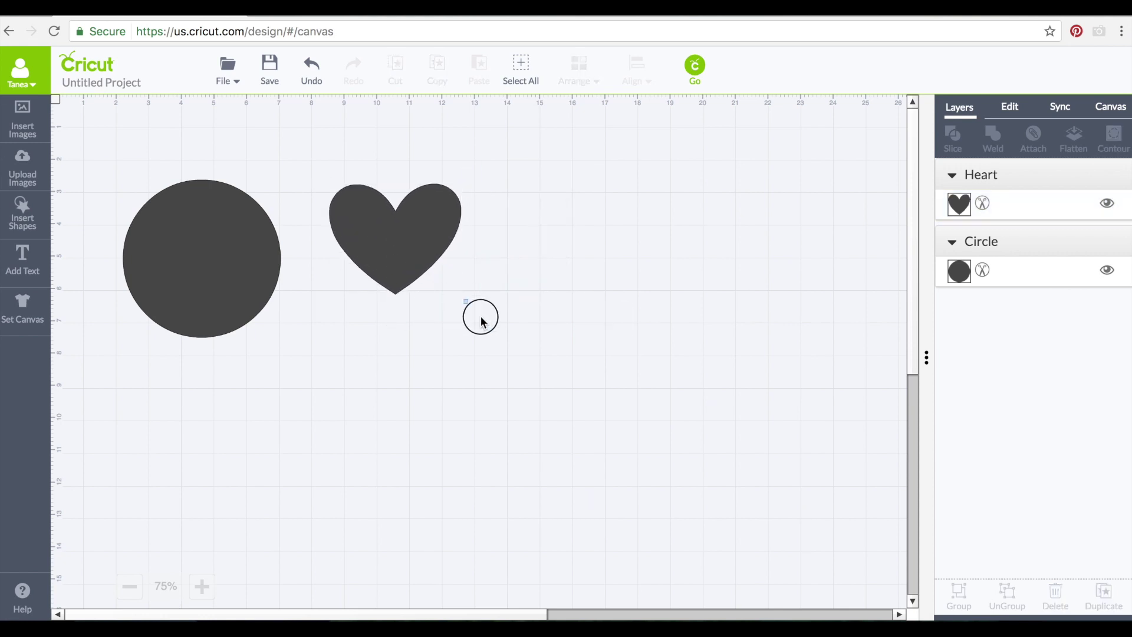
left_click(462, 286)
left_click_drag(468, 304, 504, 352)
left_click_drag(414, 291, 441, 296)
left_click(325, 327)
Browse the featured images in the image library and search it for "flower".
left_click(32, 137)
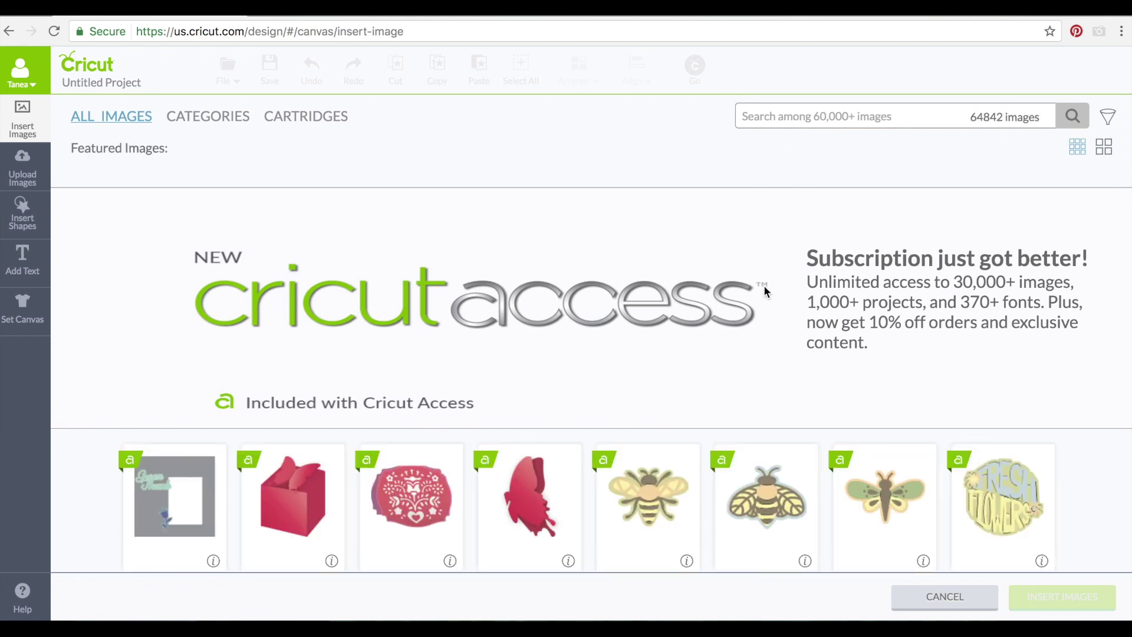
scroll(766, 291, "down", 3)
scroll(766, 291, "up", 1)
scroll(766, 330, "down", 3)
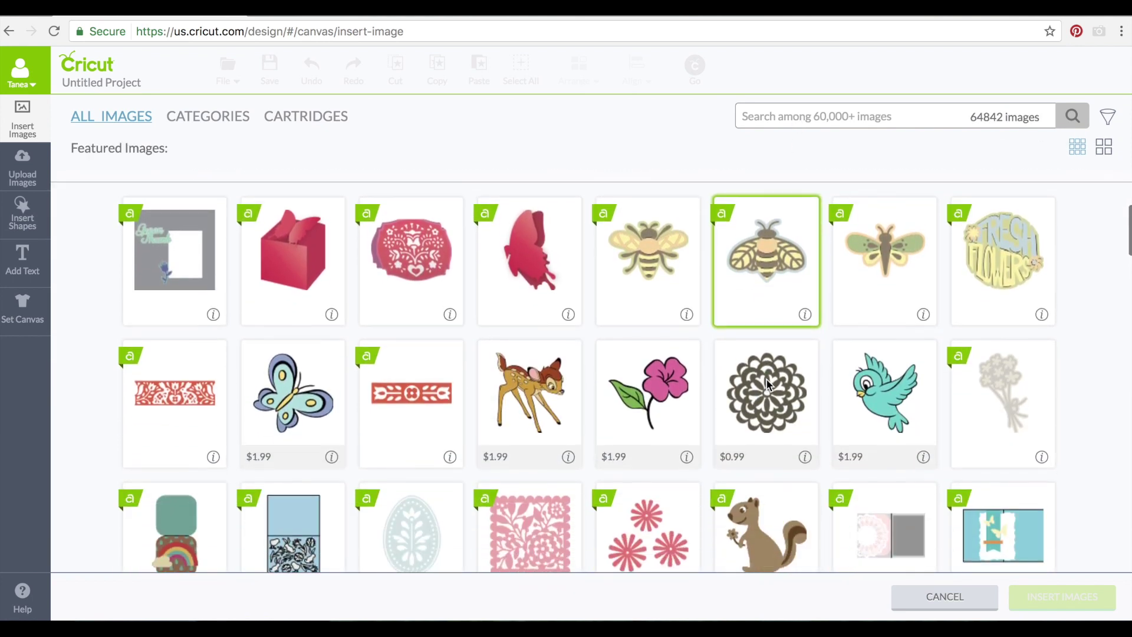
scroll(784, 189, "up", 5)
left_click(829, 116)
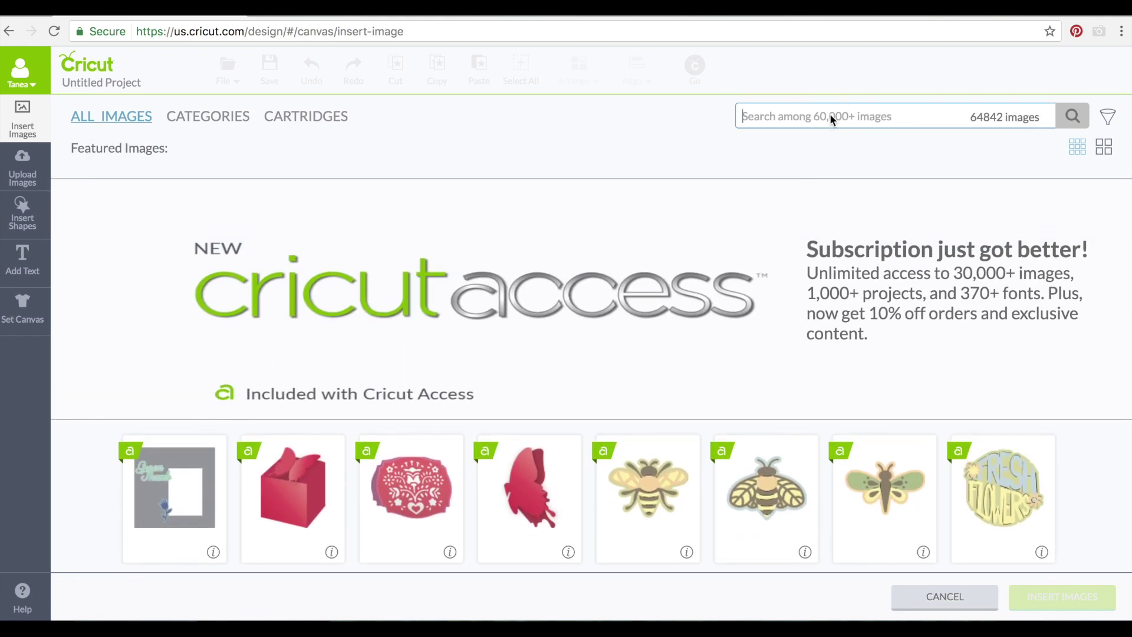
type("flower")
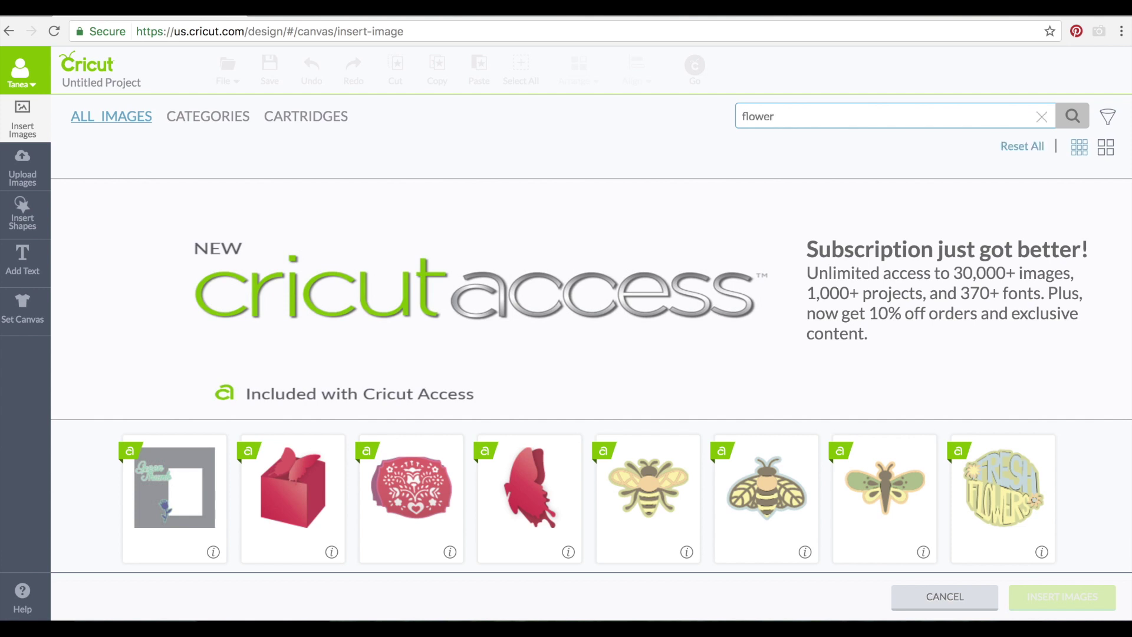
key("Return")
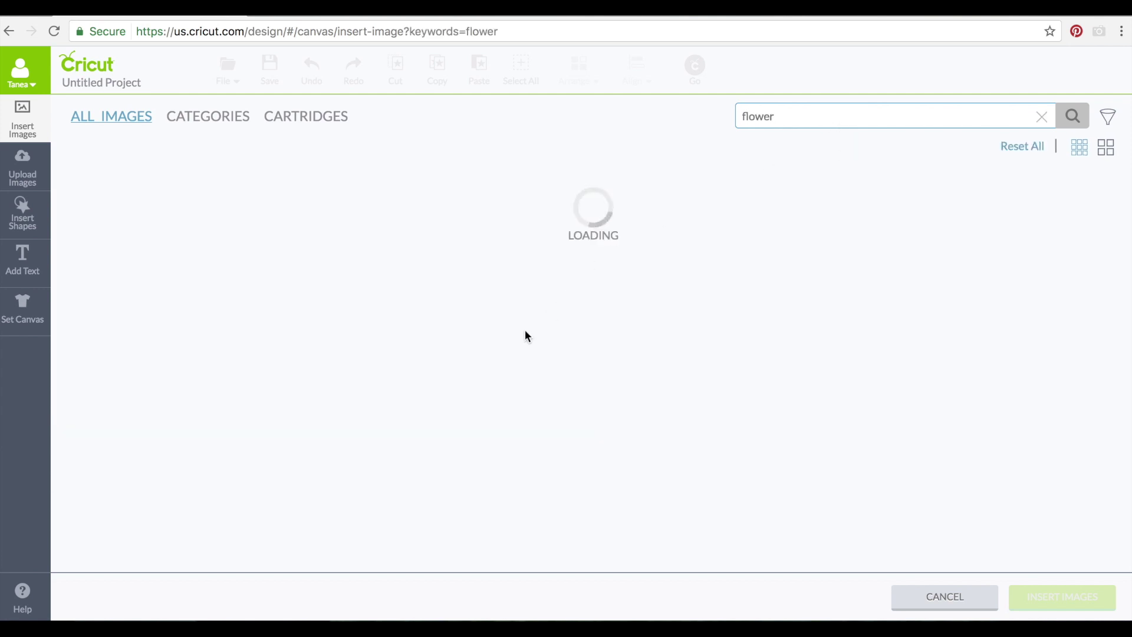
Insert the yellow six-petal flower with the orange centre from the flower search results onto the canvas.
scroll(454, 447, "down", 1)
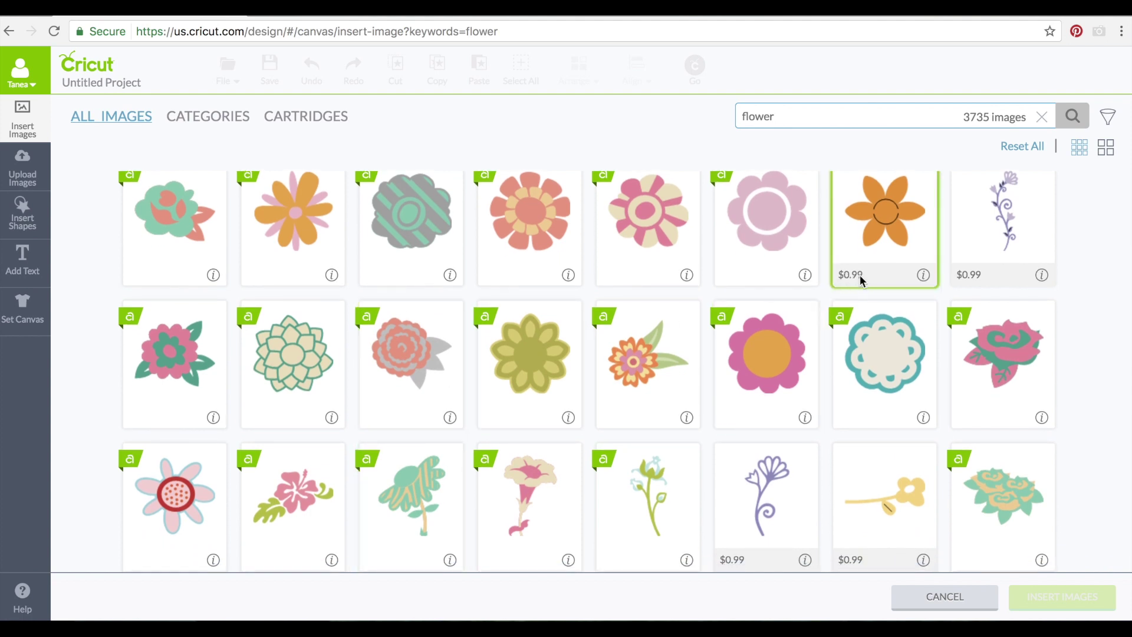
scroll(622, 228, "up", 1)
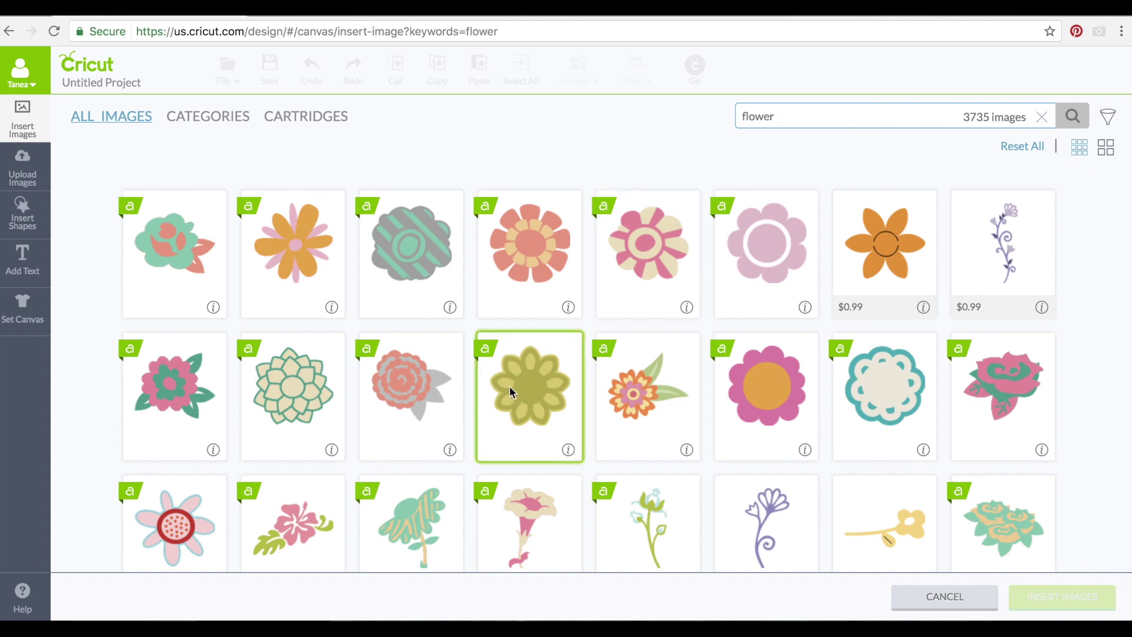
scroll(486, 425, "down", 2)
scroll(528, 400, "up", 2)
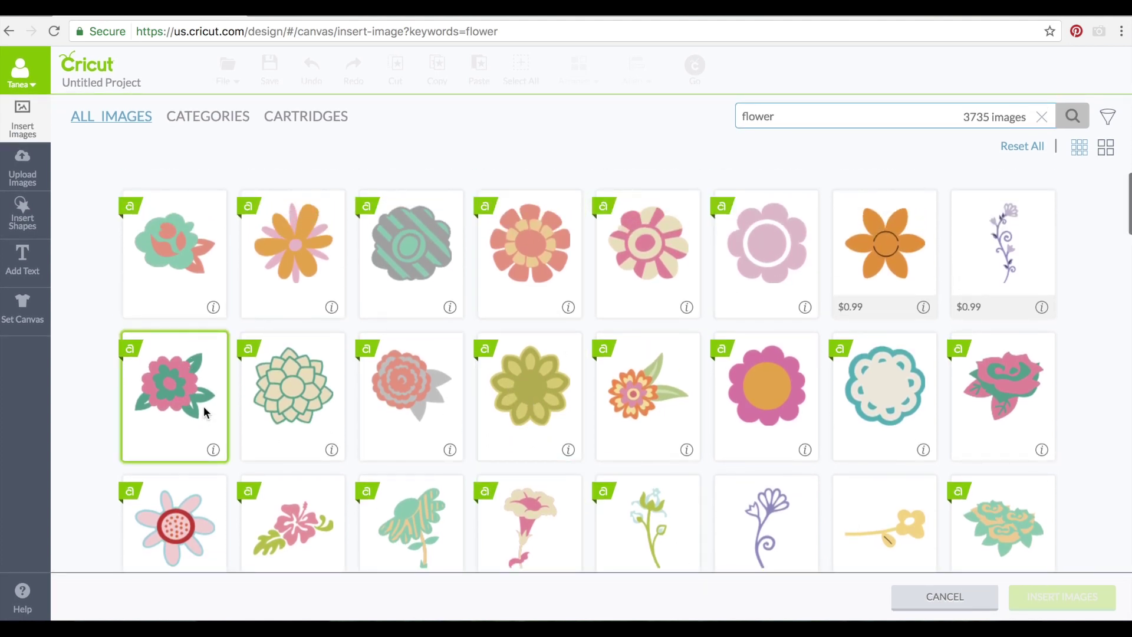
scroll(468, 448, "down", 5)
scroll(486, 457, "down", 3)
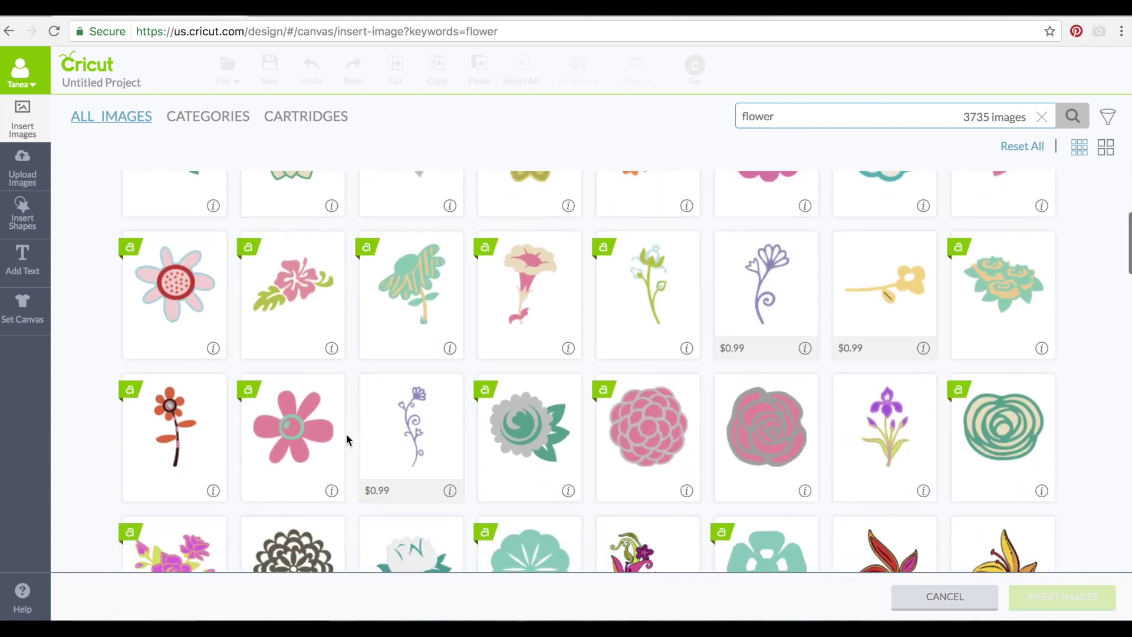
scroll(494, 319, "down", 2)
scroll(554, 390, "down", 4)
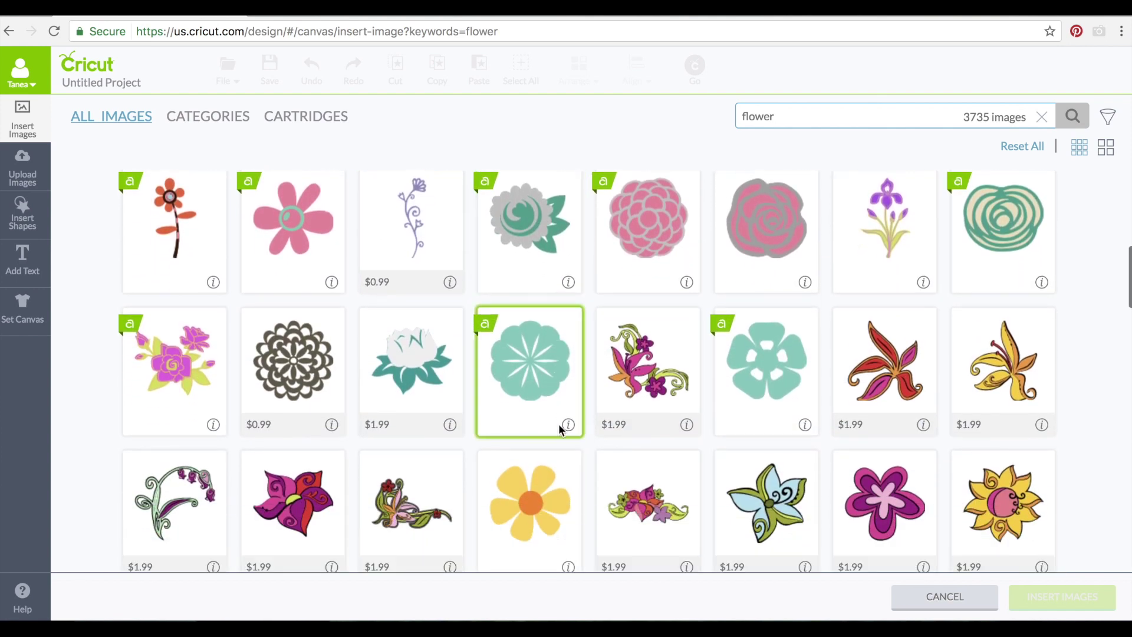
scroll(538, 458, "down", 1)
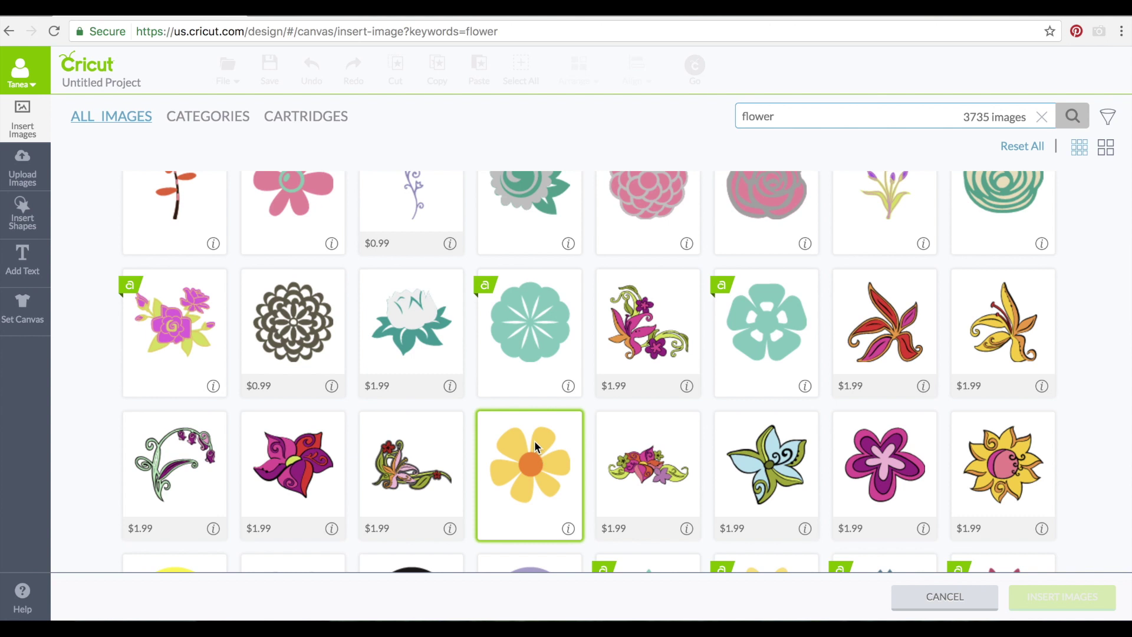
scroll(316, 384, "down", 1)
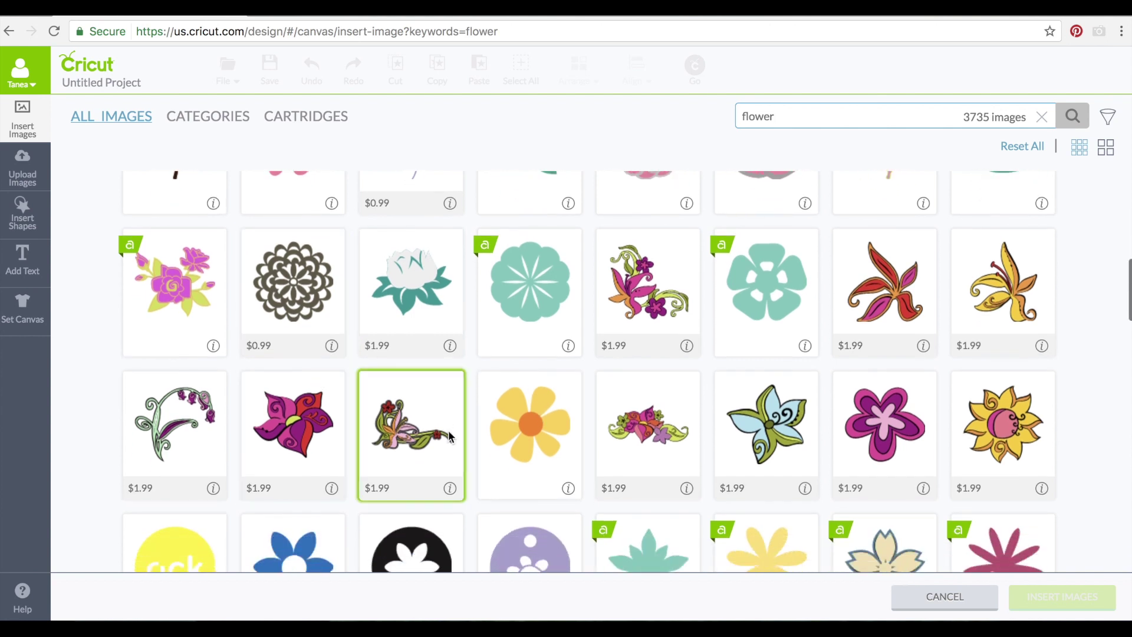
scroll(413, 427, "down", 4)
left_click(509, 295)
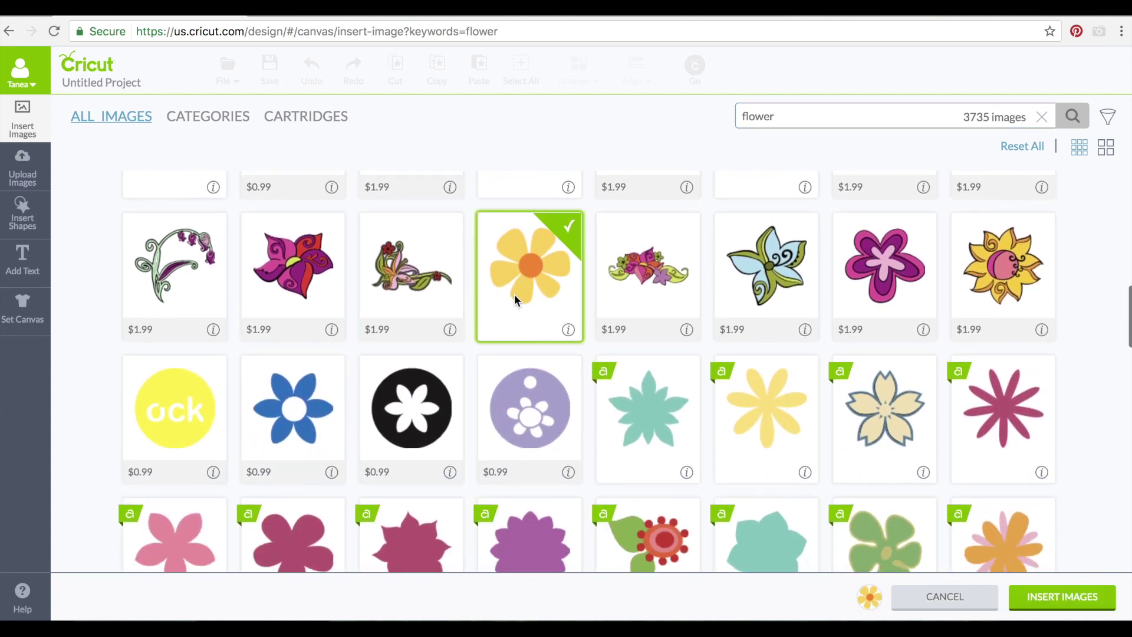
left_click(1070, 596)
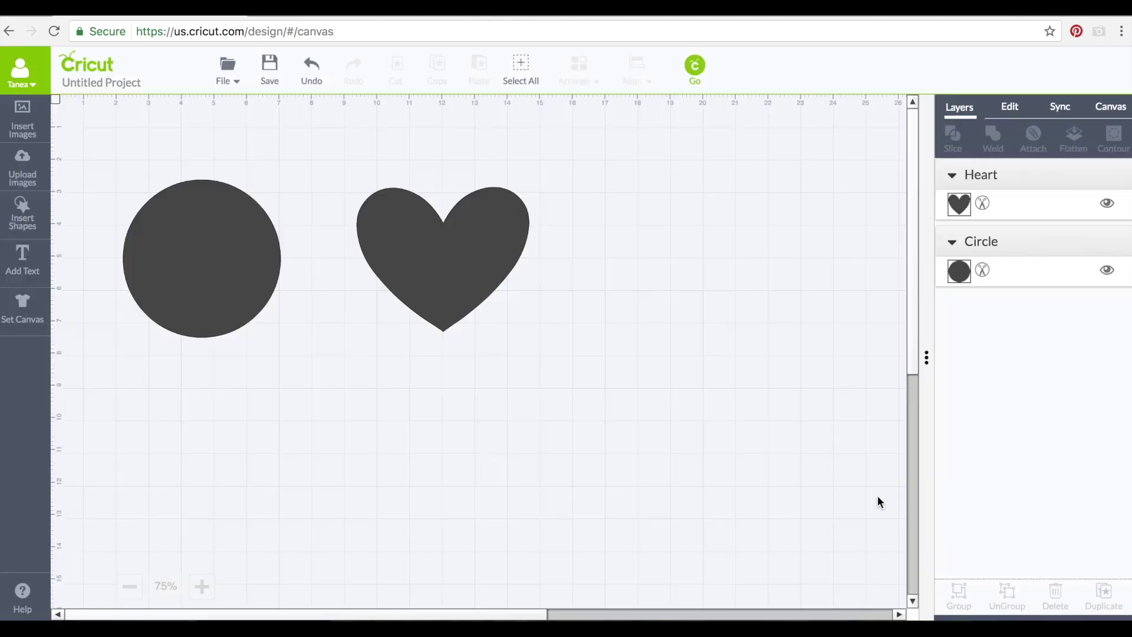
Place the flower to the right of the heart, enlarge it slightly and deselect it.
left_click_drag(306, 322, 646, 205)
left_click_drag(672, 256, 724, 274)
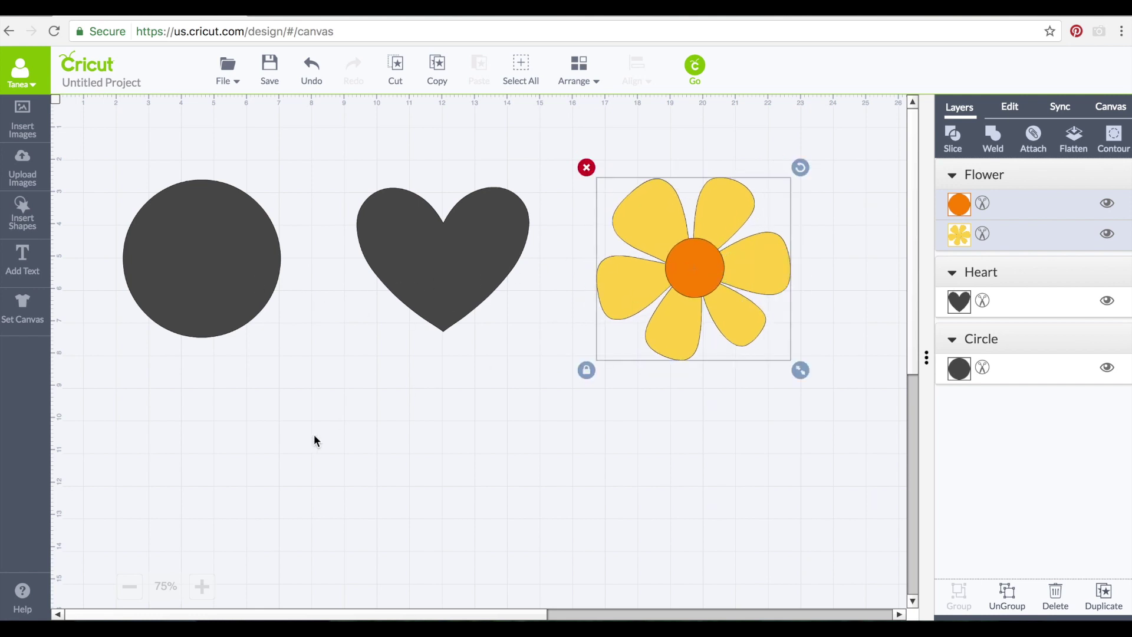
left_click(309, 447)
Add the text "Happy", position it over the circle and heart, and enlarge it to about 12 in wide.
left_click(17, 273)
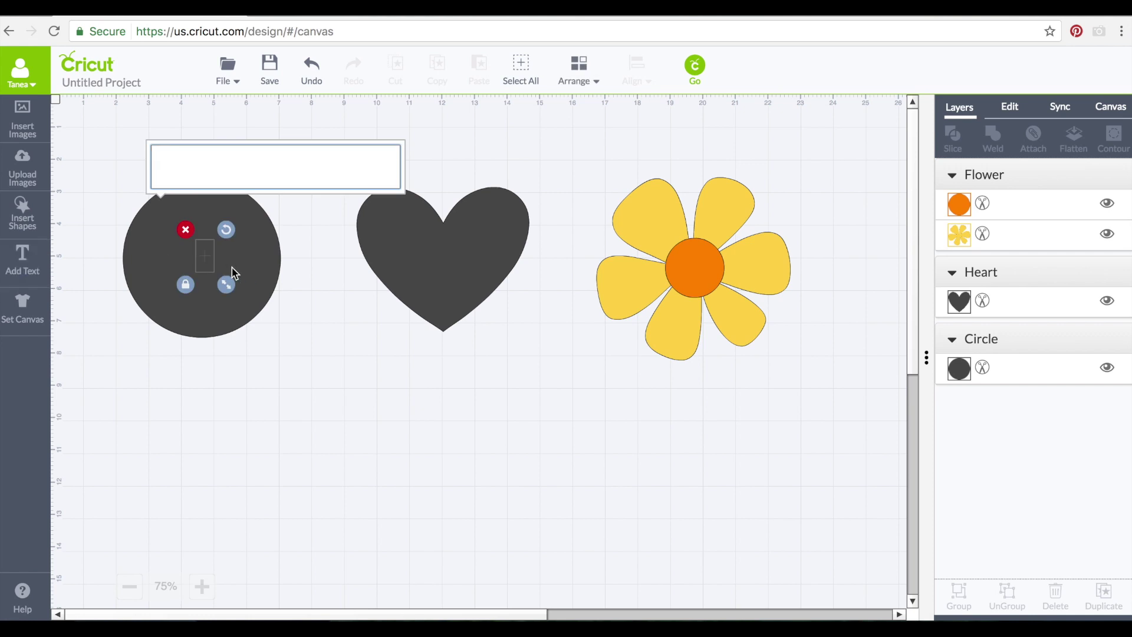
left_click_drag(226, 284, 406, 368)
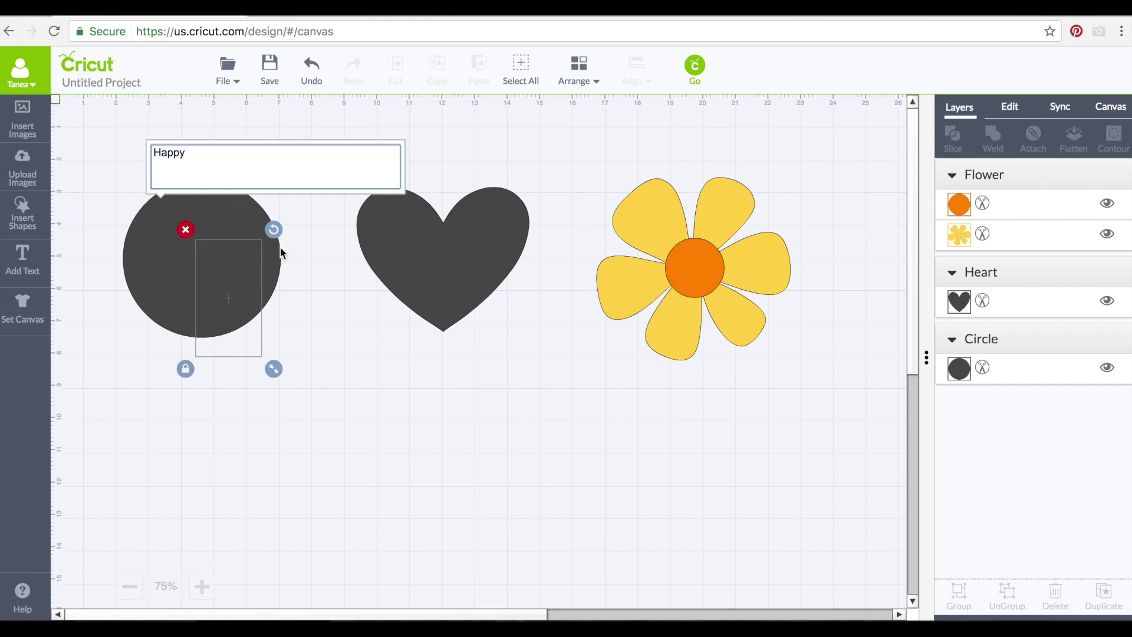
left_click_drag(345, 319, 240, 205)
left_click_drag(436, 201, 505, 211)
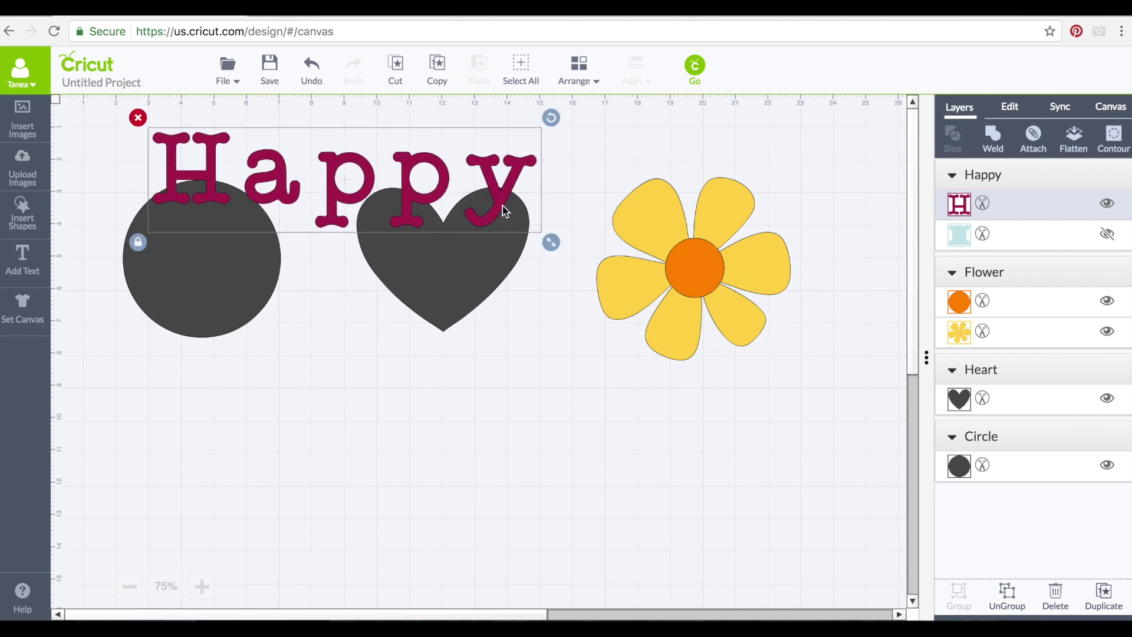
Duplicate the "Happy" text twice, placing one copy below the flower and the other across the heart and flower.
key("ctrl+d")
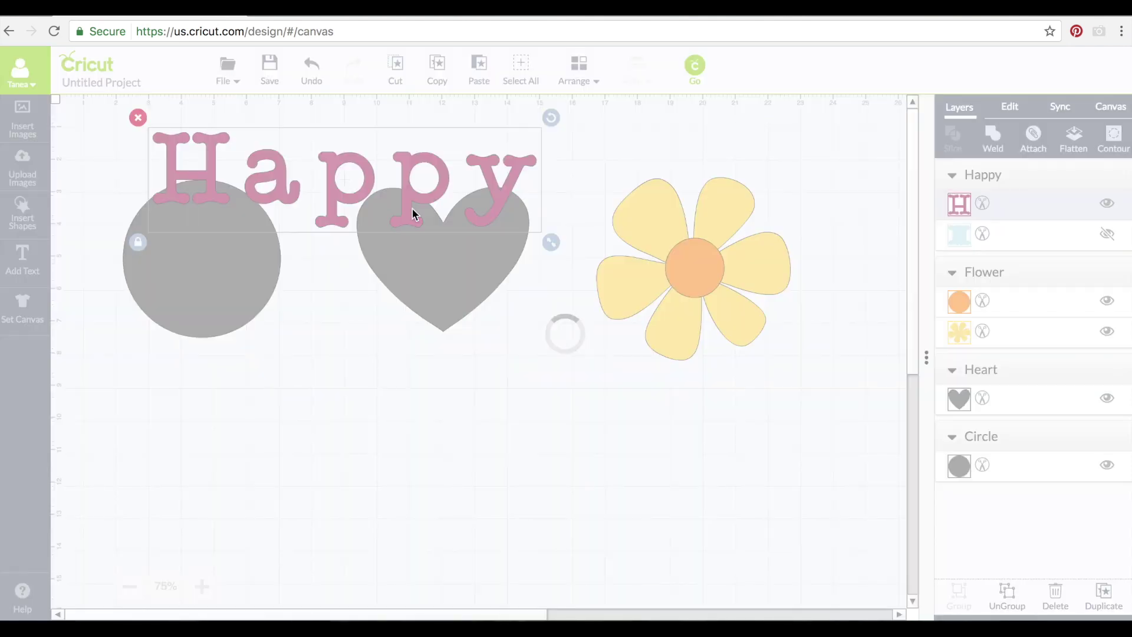
key("ctrl+d")
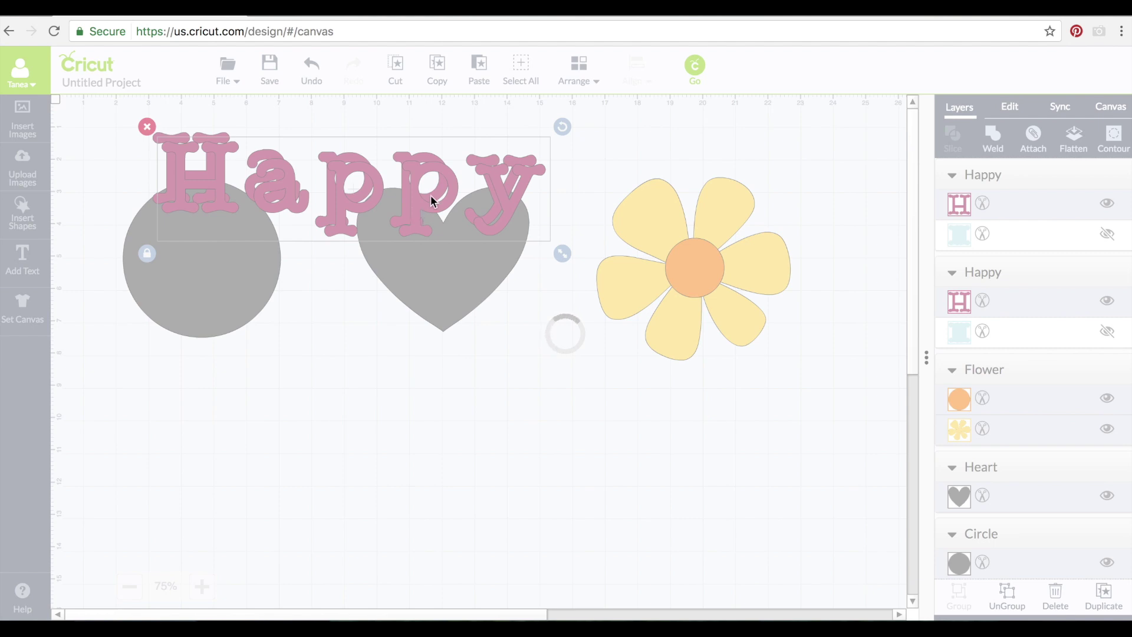
left_click_drag(437, 221, 813, 397)
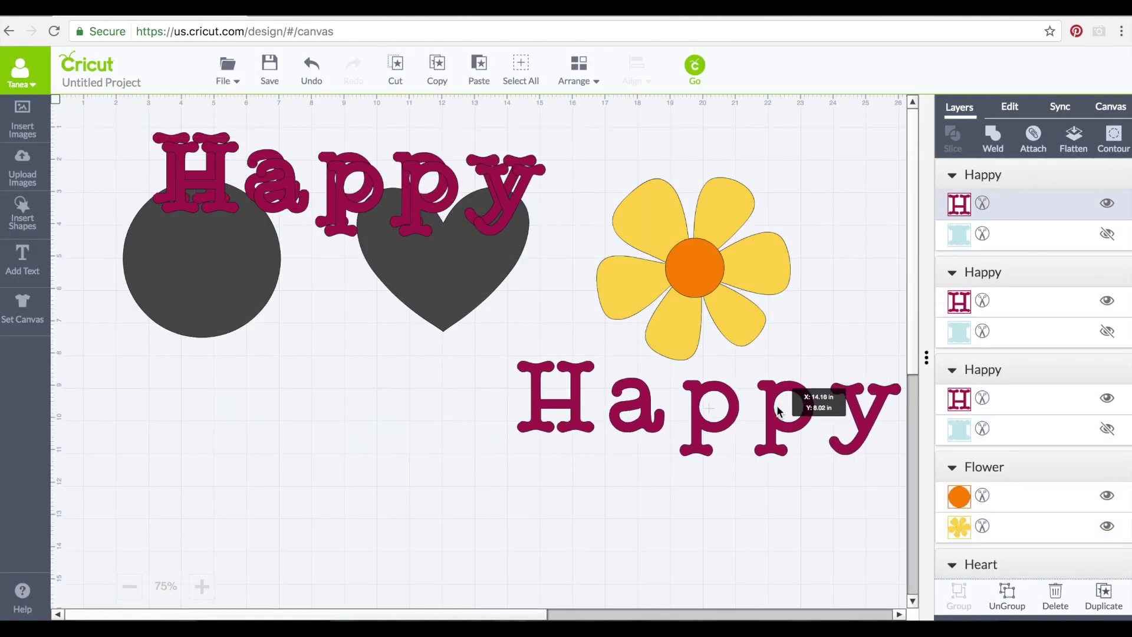
left_click(407, 206)
left_click_drag(407, 206, 607, 294)
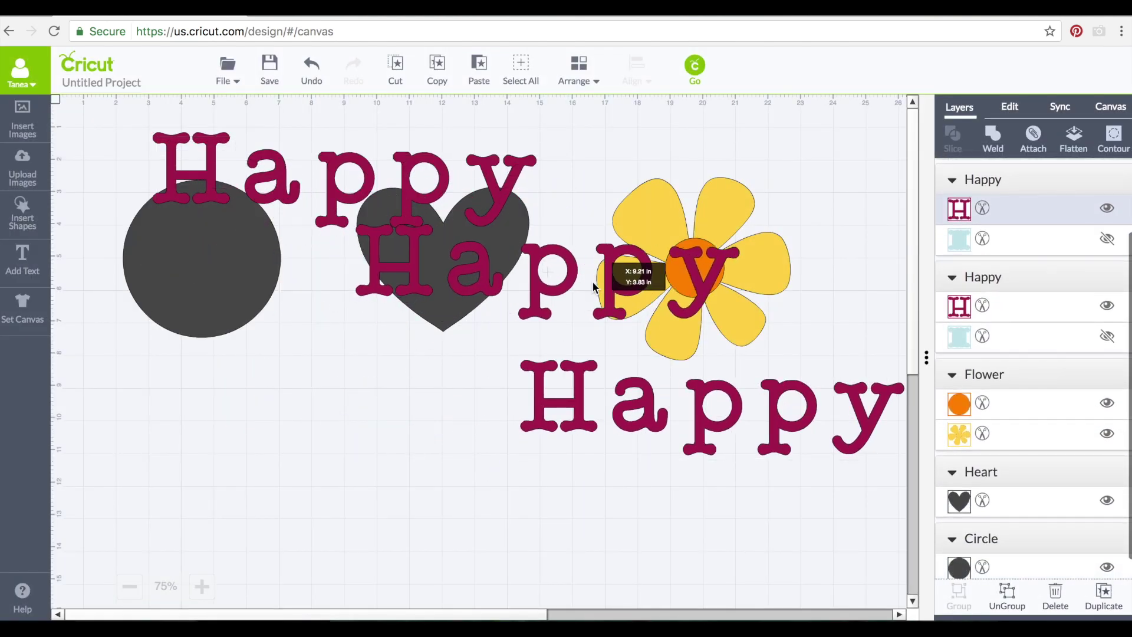
Move the original "Happy" text above the circle and shrink it to about 6.89 in wide.
left_click_drag(215, 274, 187, 188)
key("Up")
key("Up")
key("Up")
key("Up")
key("Up")
key("Up")
key("Up")
key("Up")
key("Up")
key("Up")
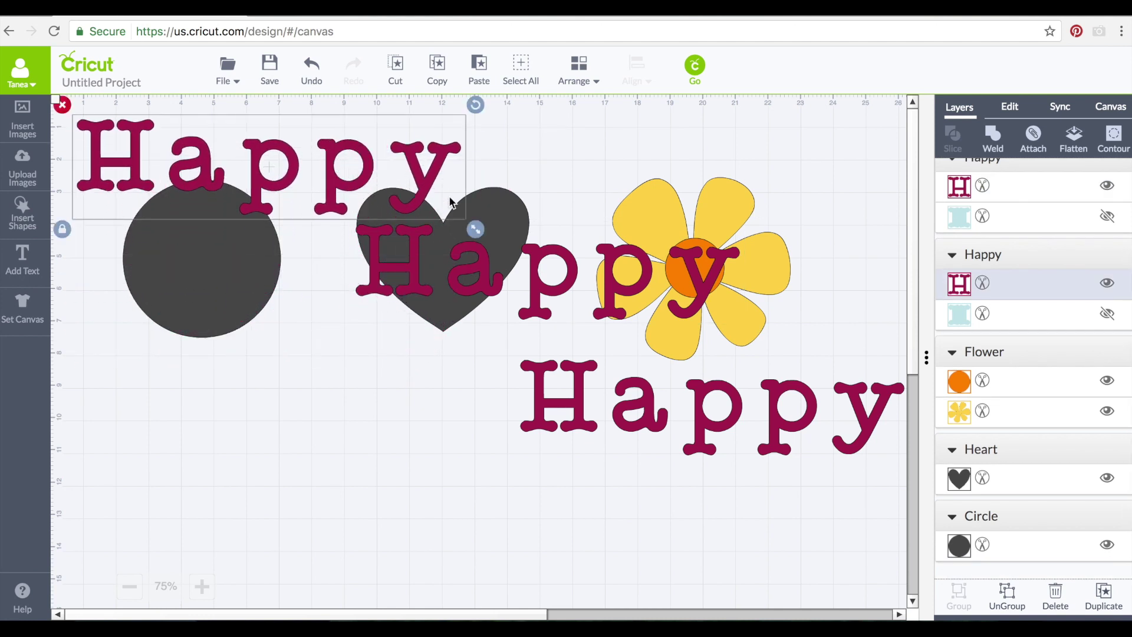
left_click_drag(476, 229, 297, 171)
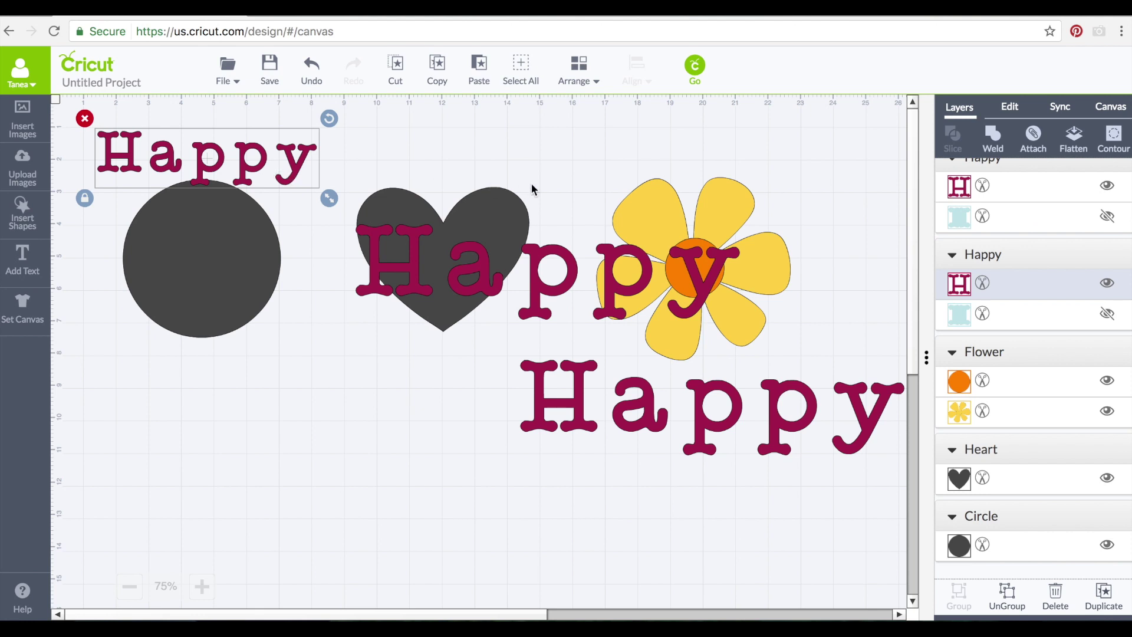
Change the font of the "Happy" text above the circle to Bakery and enlarge the text to about 8.17 in wide.
left_click(1017, 110)
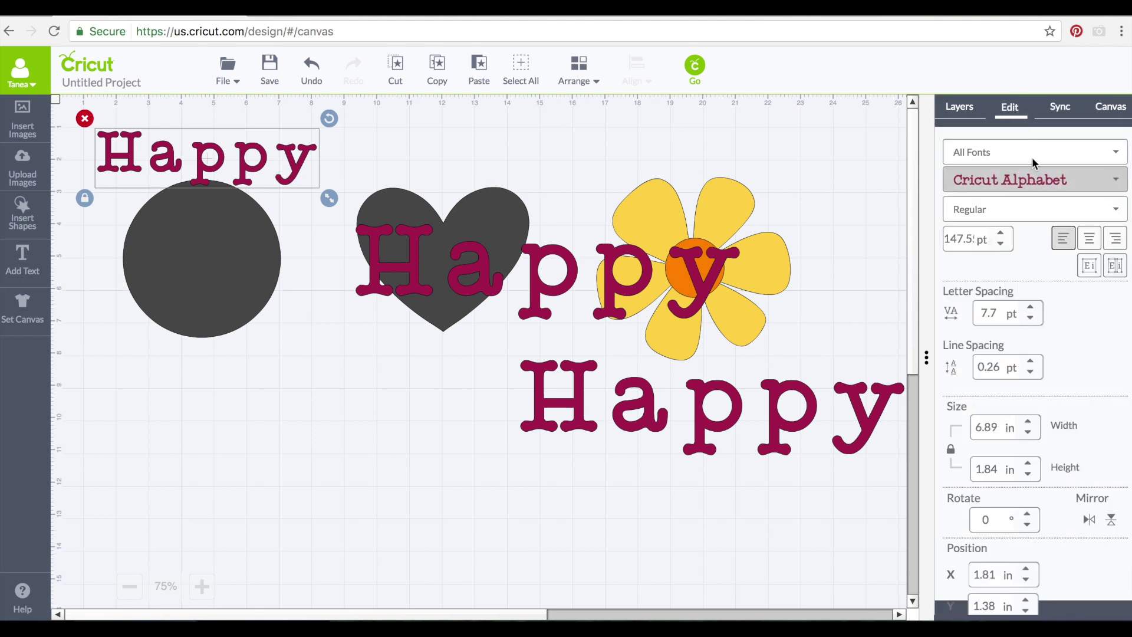
left_click(1118, 184)
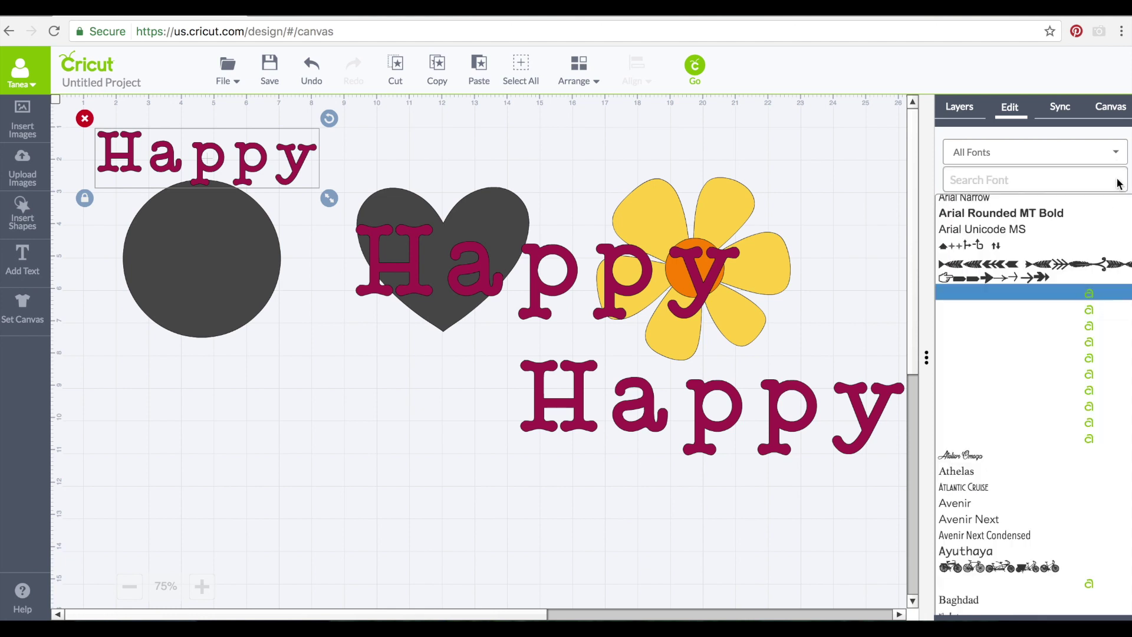
scroll(1000, 334, "down", 2)
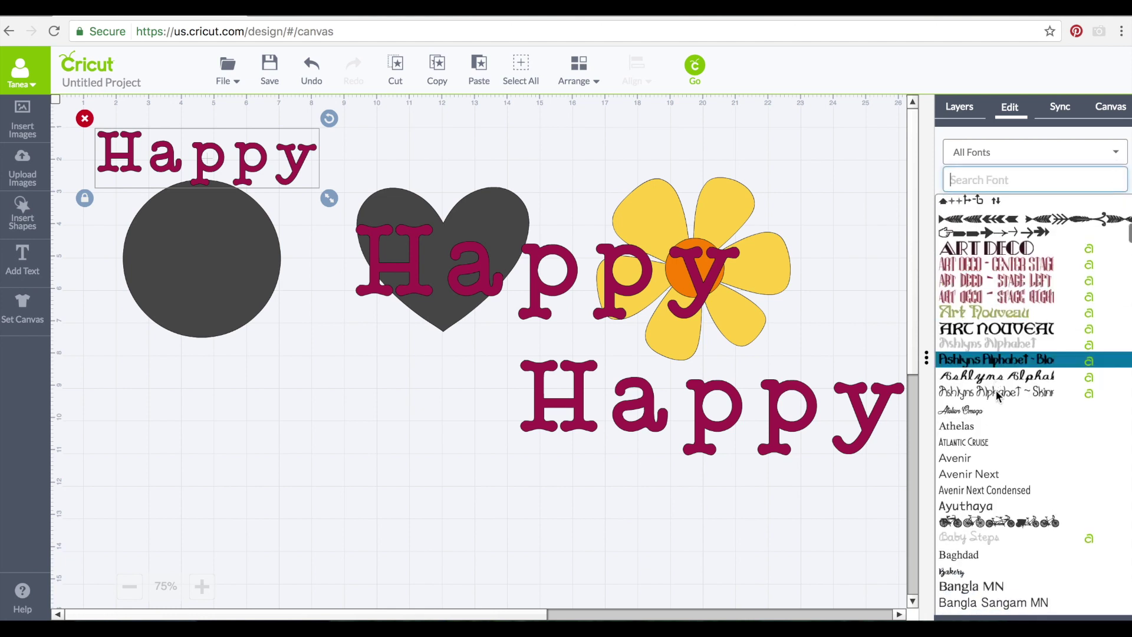
scroll(990, 389, "down", 1)
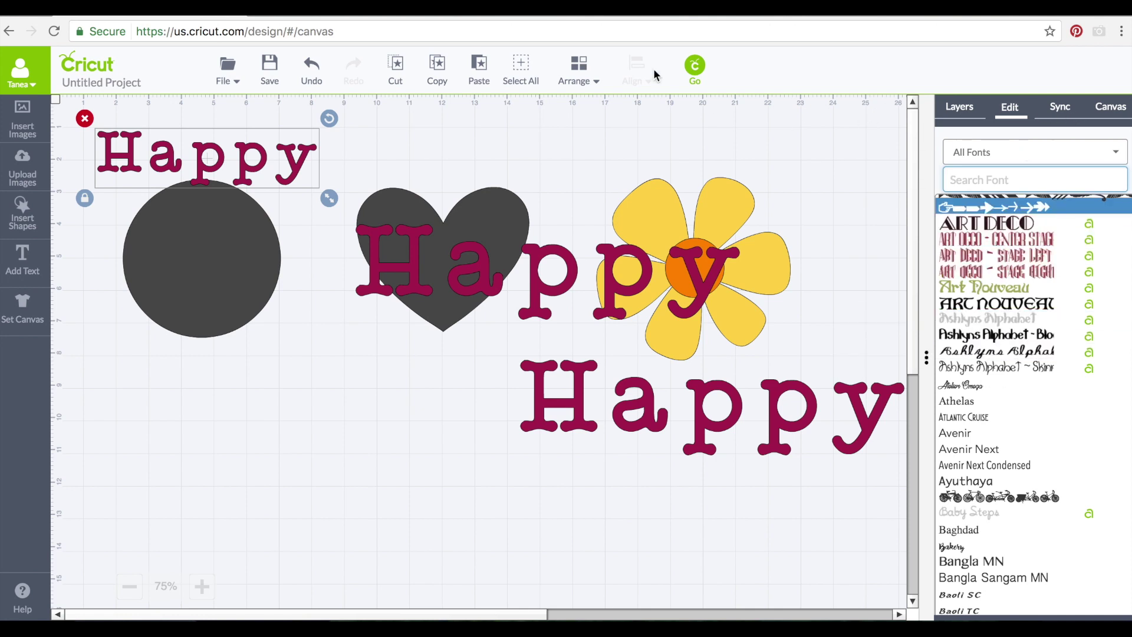
scroll(1042, 368, "down", 4)
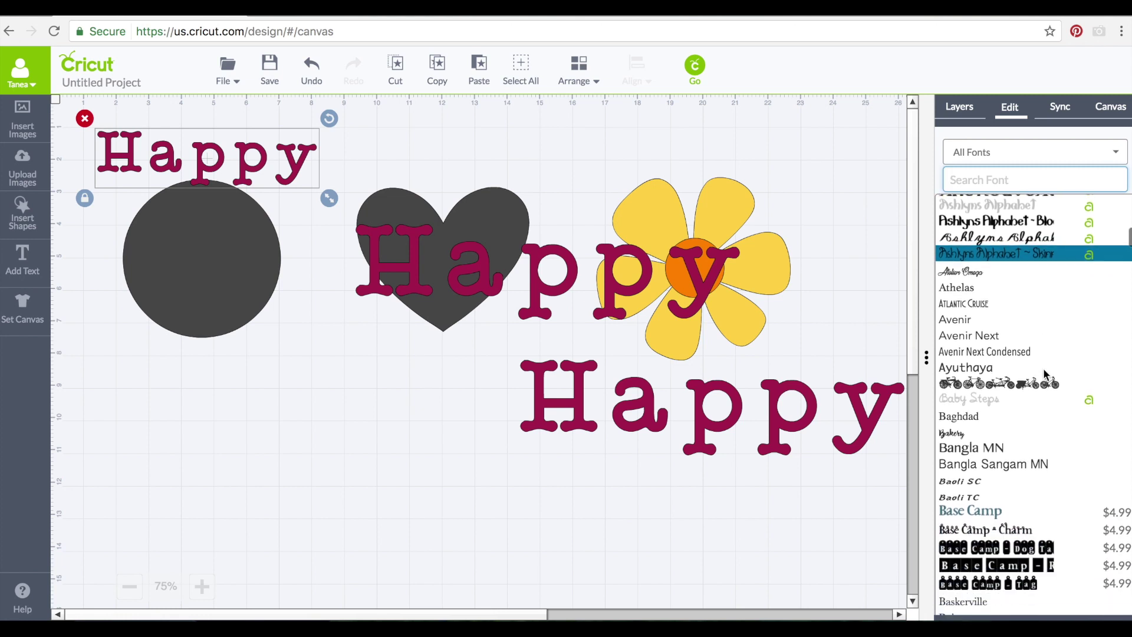
scroll(990, 425, "down", 1)
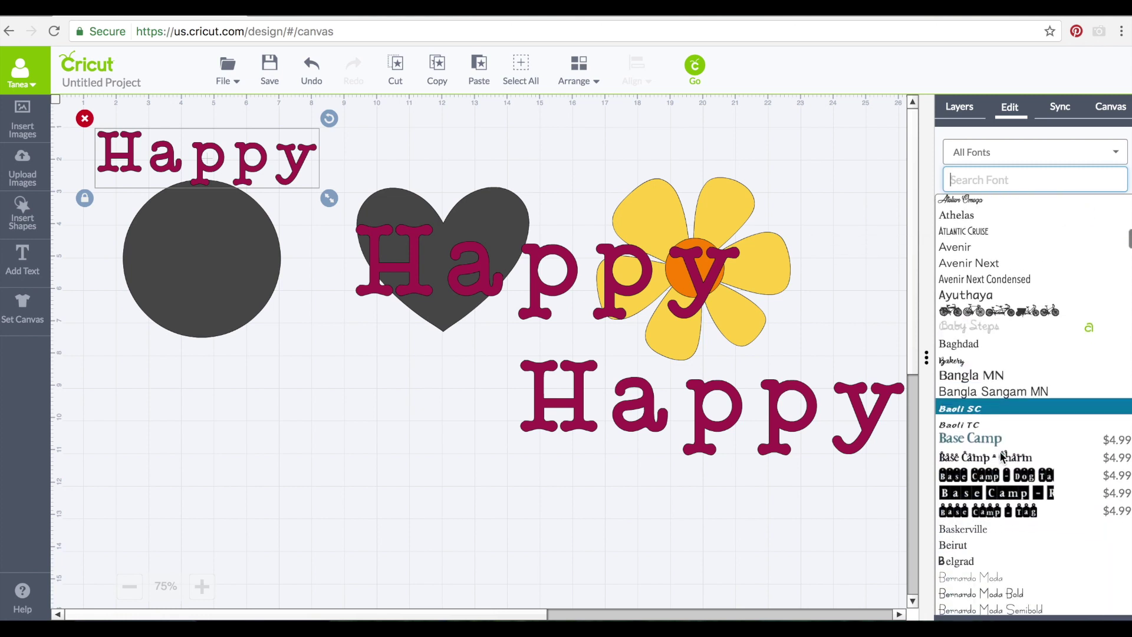
left_click(960, 360)
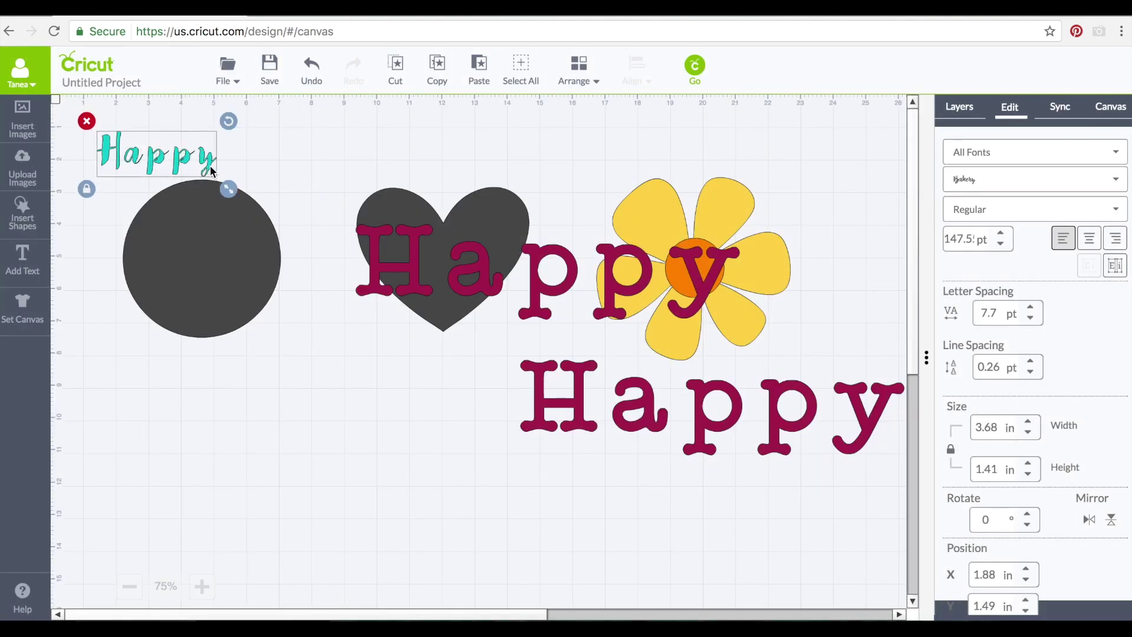
left_click_drag(206, 163, 416, 235)
left_click_drag(368, 188, 319, 187)
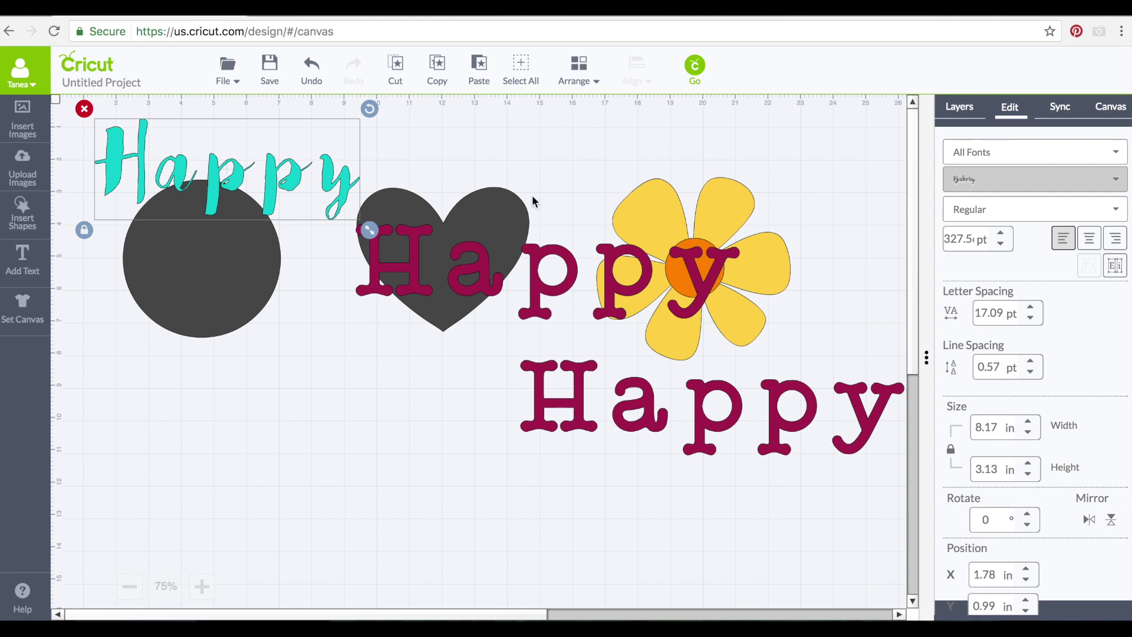
Change the font of the "Happy" text above the circle to Billionaire.
left_click(1115, 181)
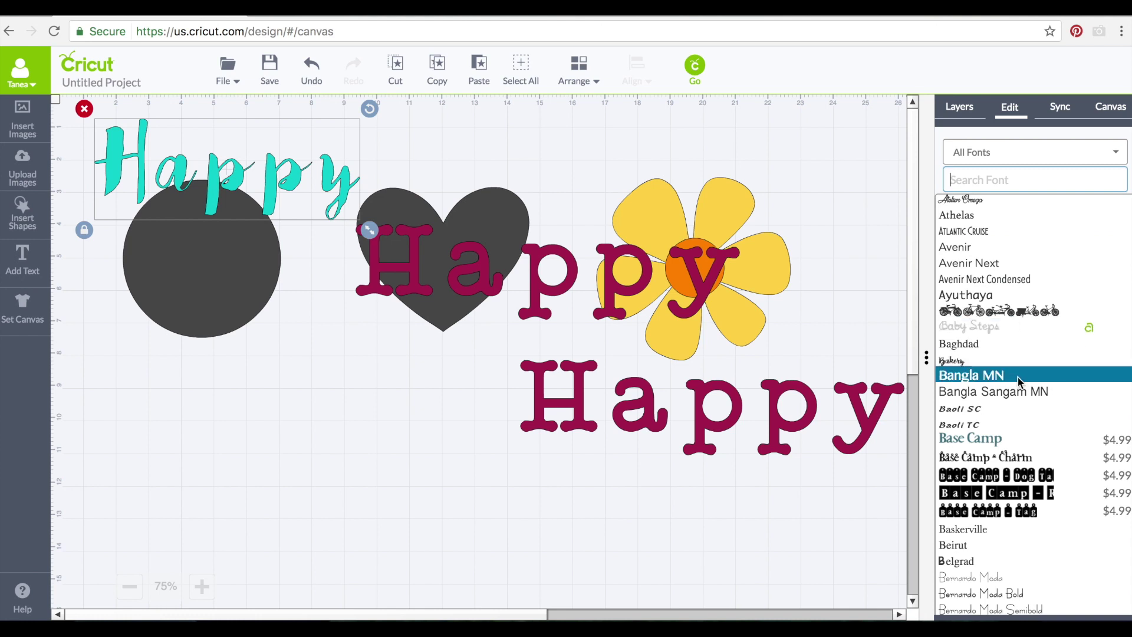
scroll(1020, 383, "down", 3)
scroll(1020, 383, "down", 7)
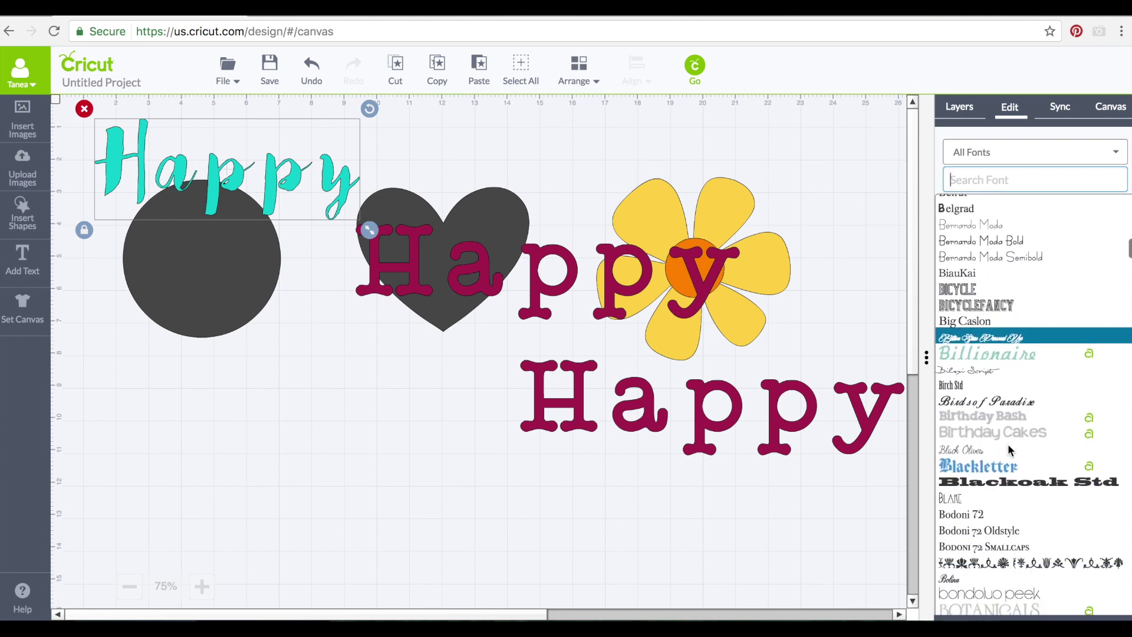
left_click(1004, 353)
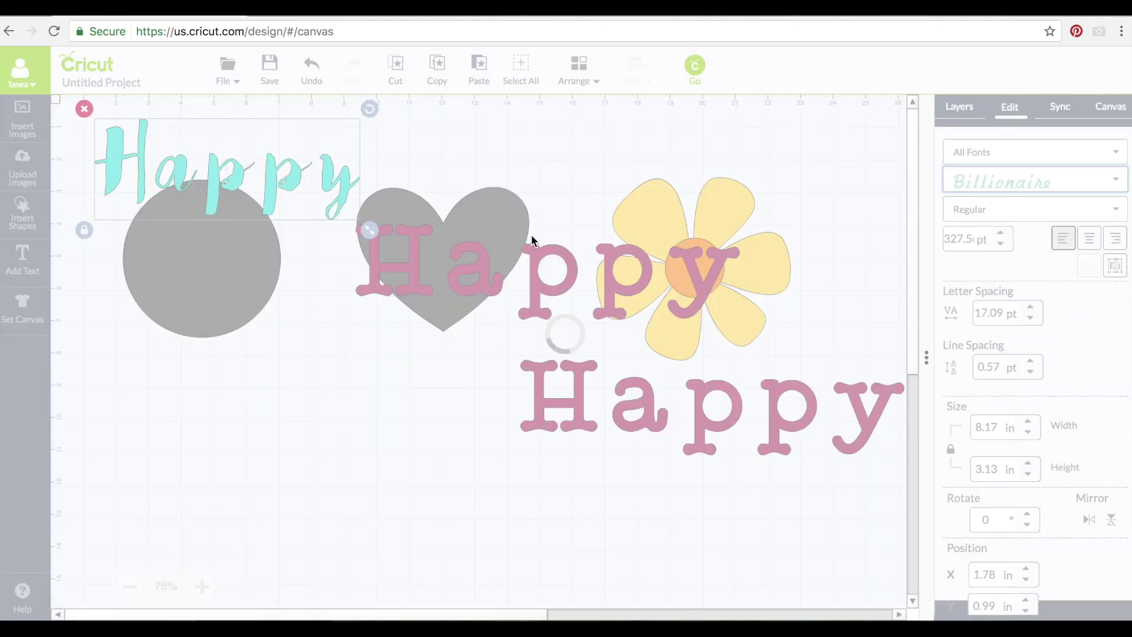
left_click(285, 184)
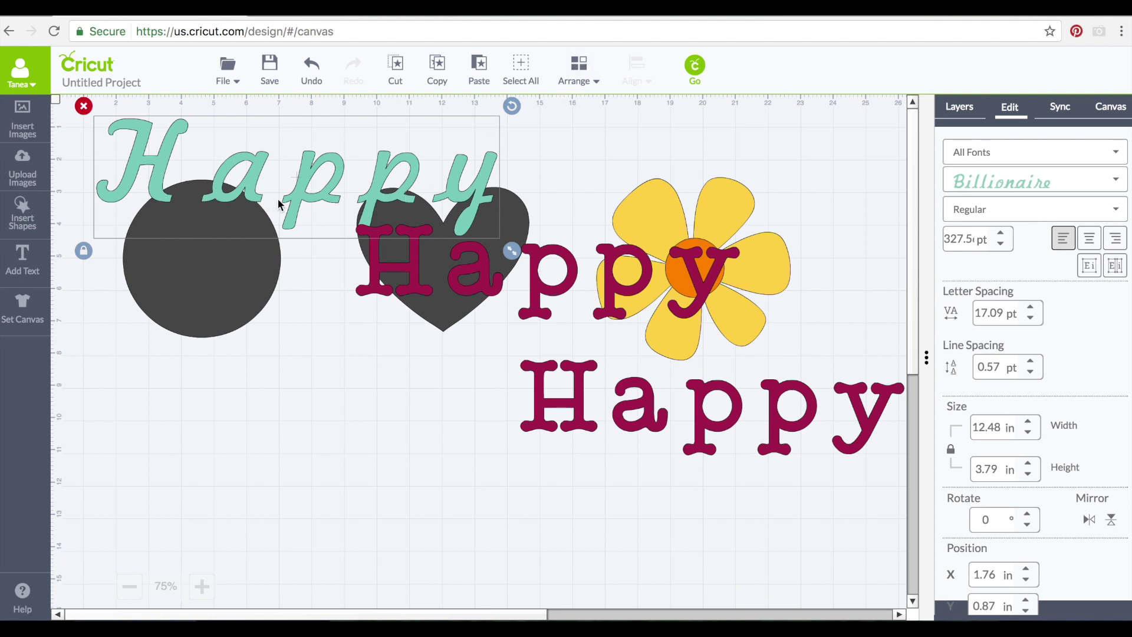
Reduce the letter spacing of the Billionaire "Happy" text to -33.91 pt.
scroll(1074, 311, "down", 1)
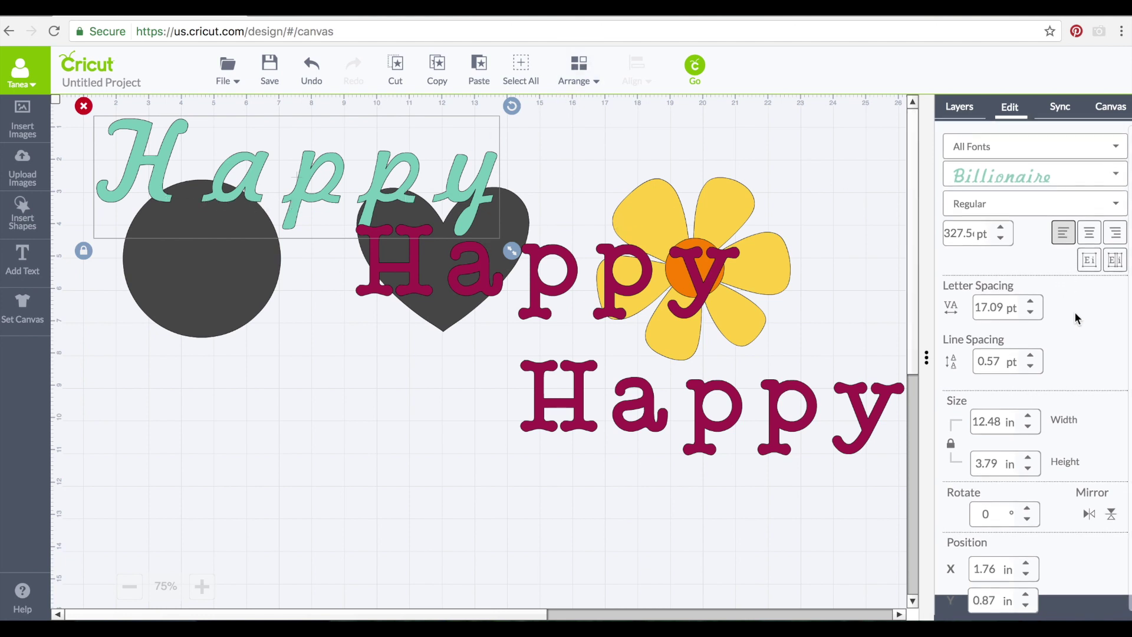
left_click(1030, 309)
left_click(1031, 310)
left_click(1030, 309)
left_click(1031, 310)
left_click(1030, 310)
left_click(1030, 310)
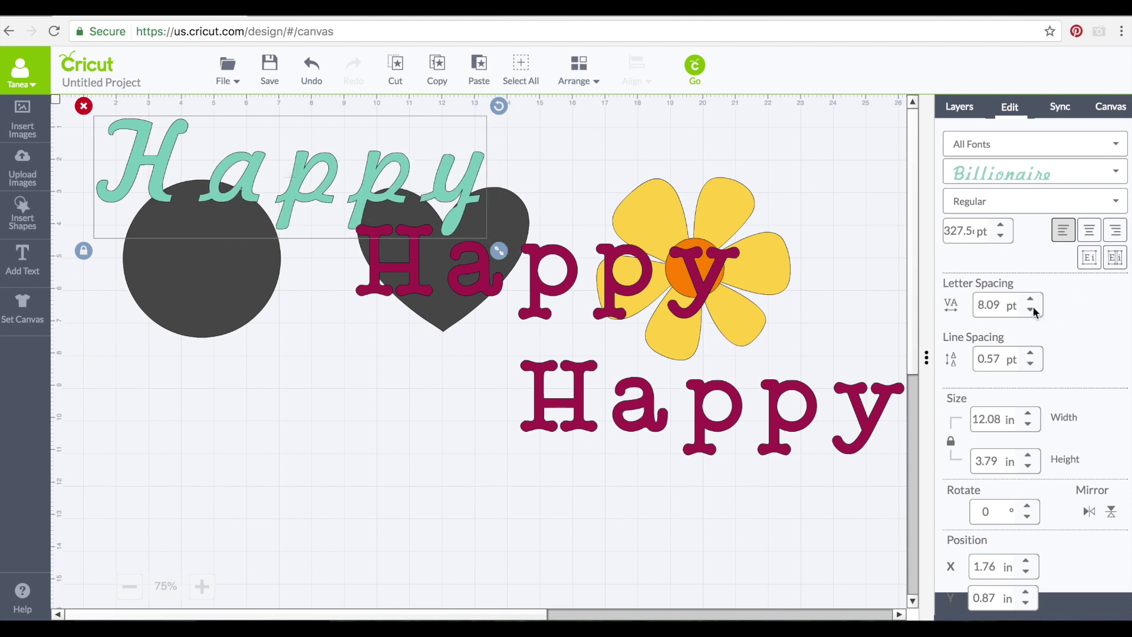
left_click(1030, 309)
left_click(1031, 310)
left_click(1030, 309)
left_click(1030, 309)
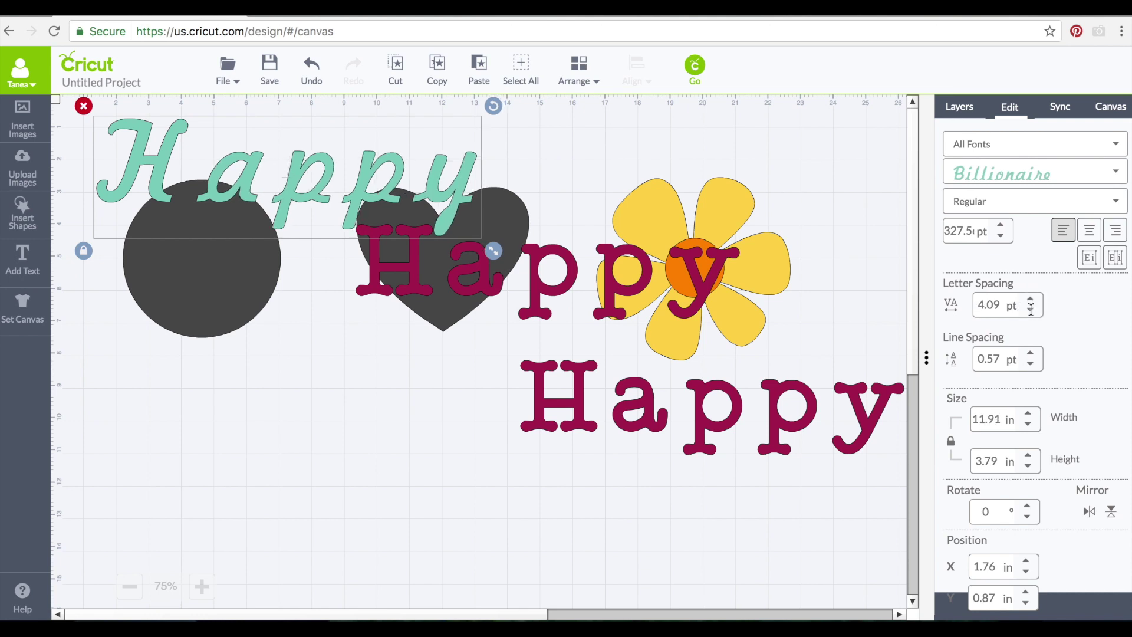
left_click(1031, 309)
left_click(1031, 311)
left_click(1031, 312)
left_click(1032, 314)
left_click(1033, 314)
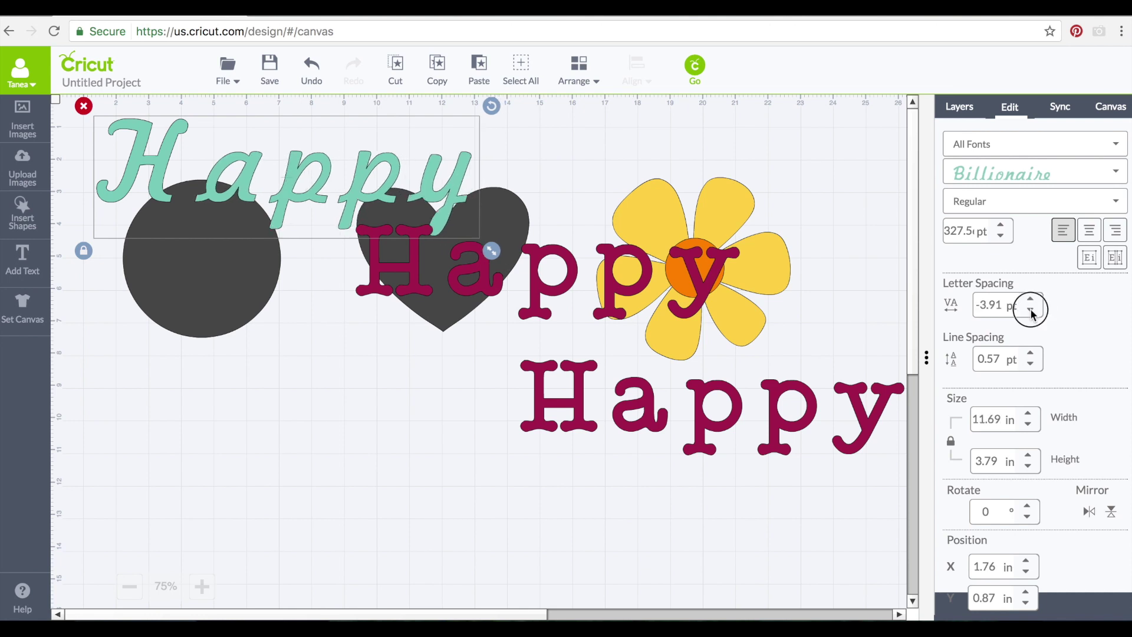
left_click(1032, 313)
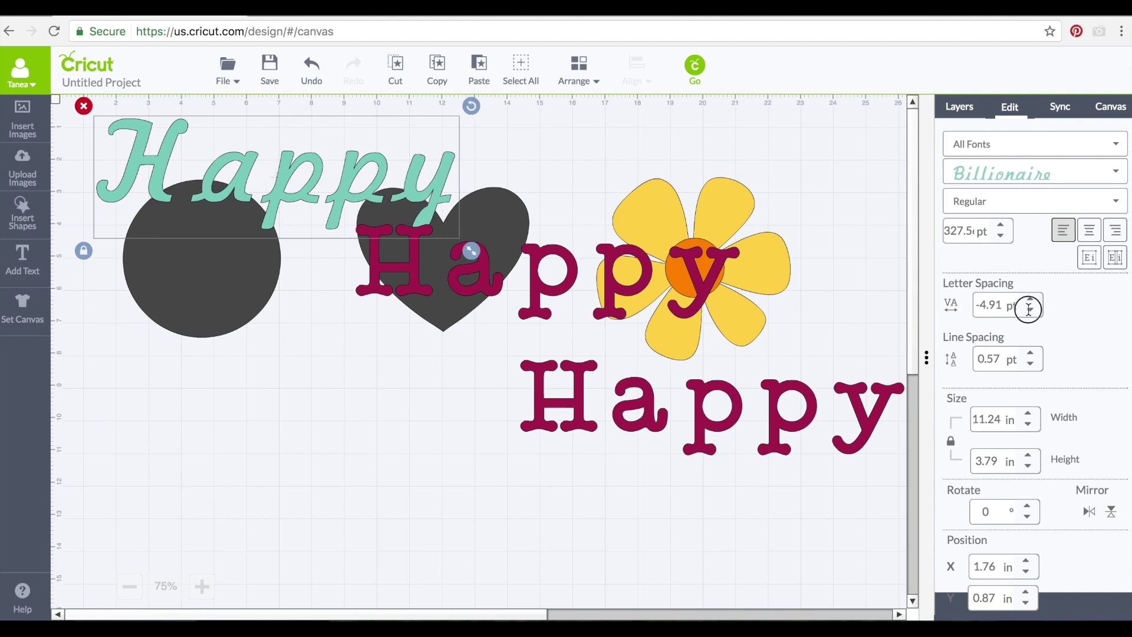
double_click(1029, 310)
left_click(1029, 311)
double_click(1030, 312)
left_click(1030, 312)
double_click(1030, 313)
left_click(1030, 314)
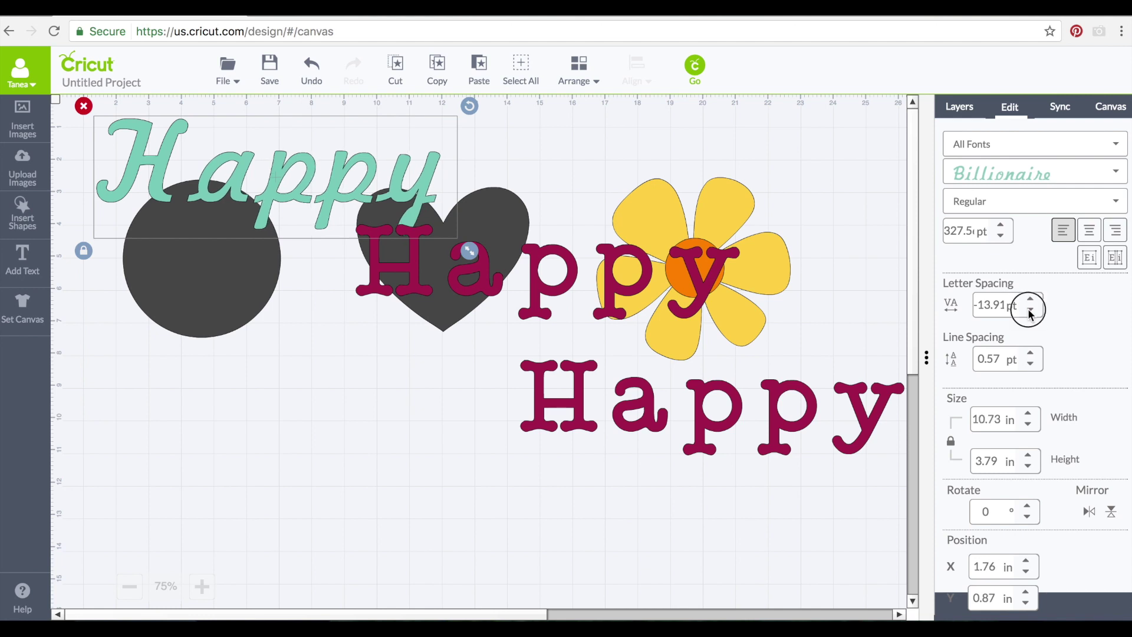
double_click(1030, 313)
double_click(1030, 313)
double_click(1030, 313)
double_click(1030, 313)
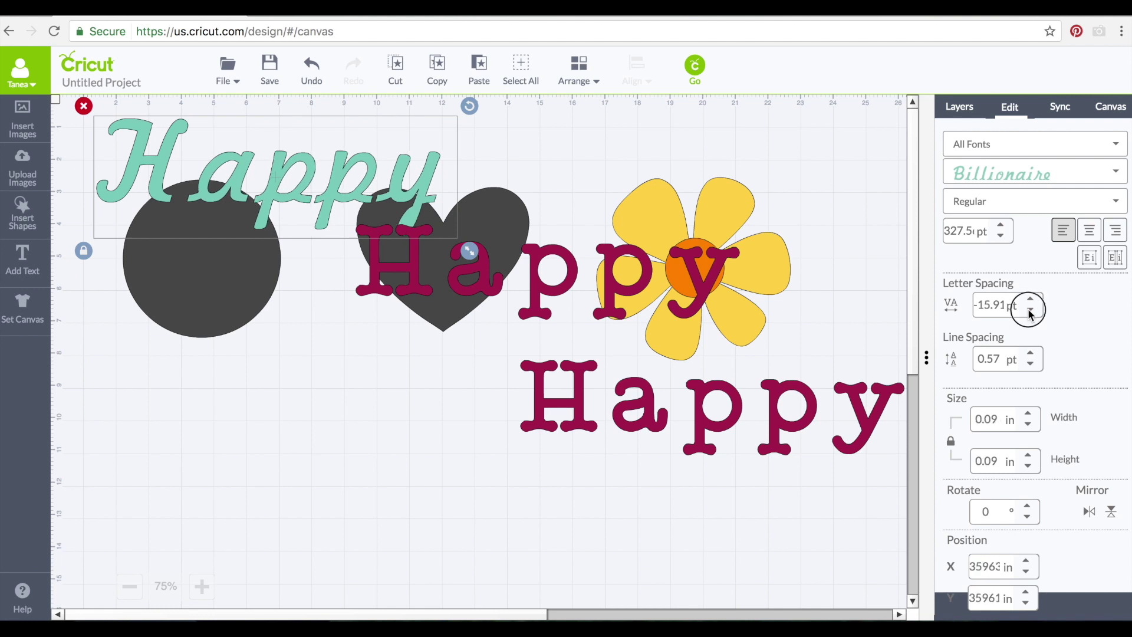
double_click(1029, 314)
double_click(1030, 314)
double_click(1029, 313)
double_click(1029, 314)
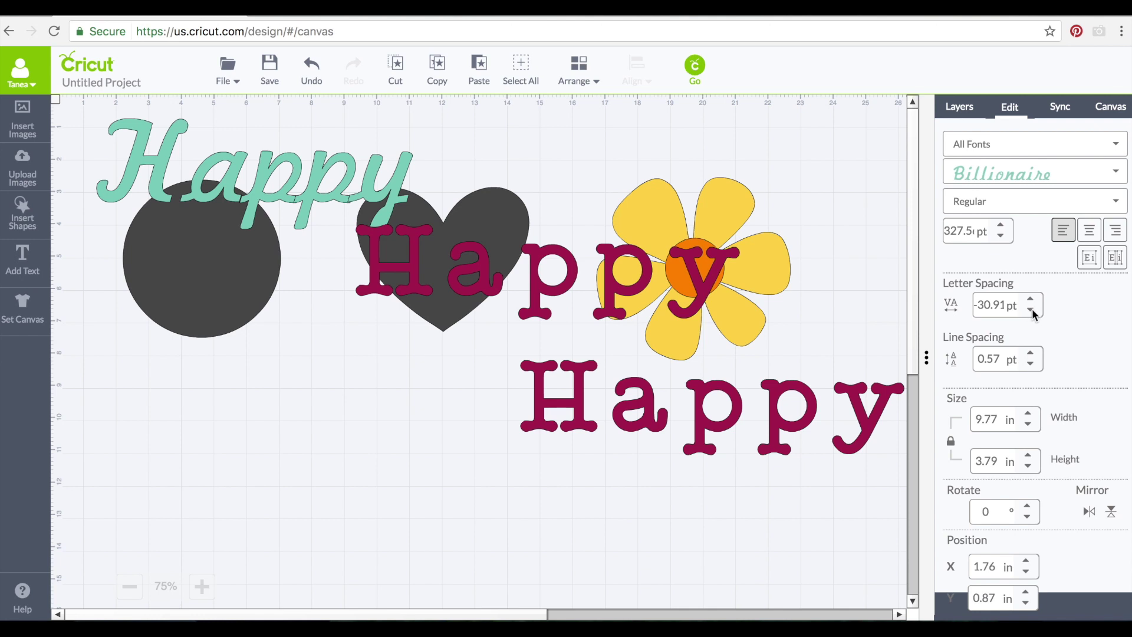
double_click(1030, 314)
left_click(1030, 314)
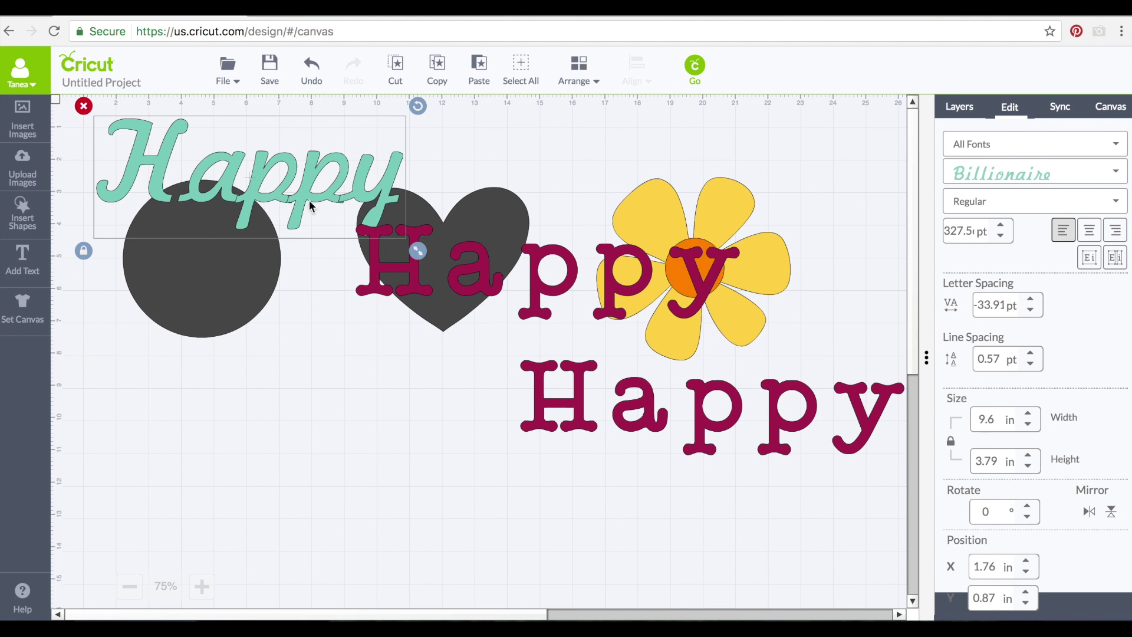
Raise the letter spacing of the Billionaire "Happy" text to -22.91 pt and move the text just below the circle.
triple_click(1029, 298)
double_click(1030, 299)
double_click(1030, 298)
left_click(1030, 299)
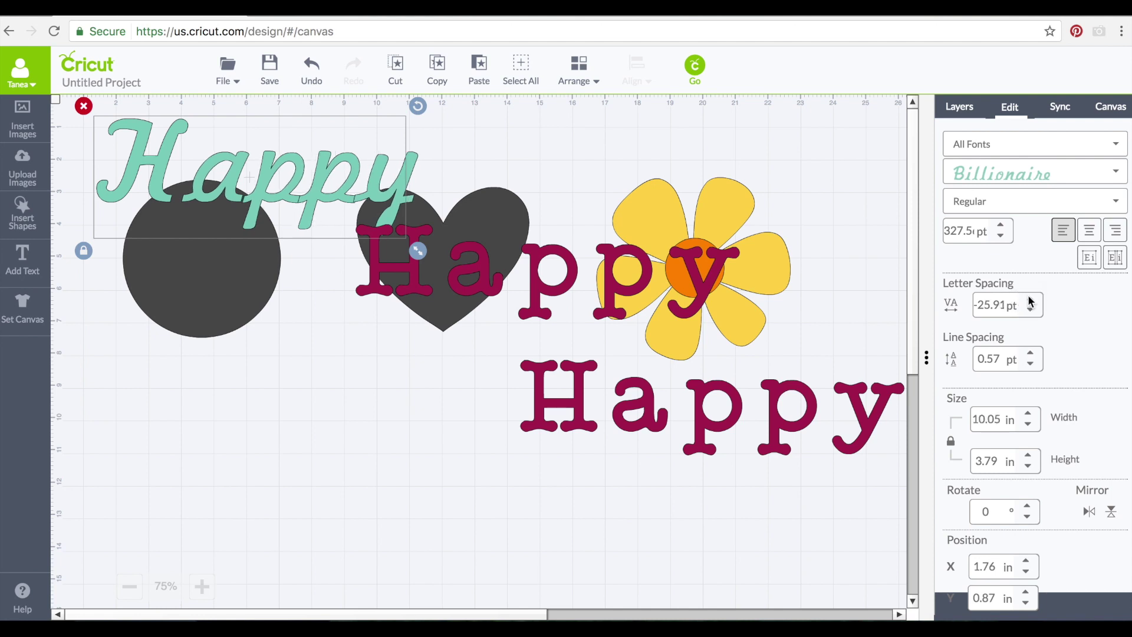
double_click(1029, 299)
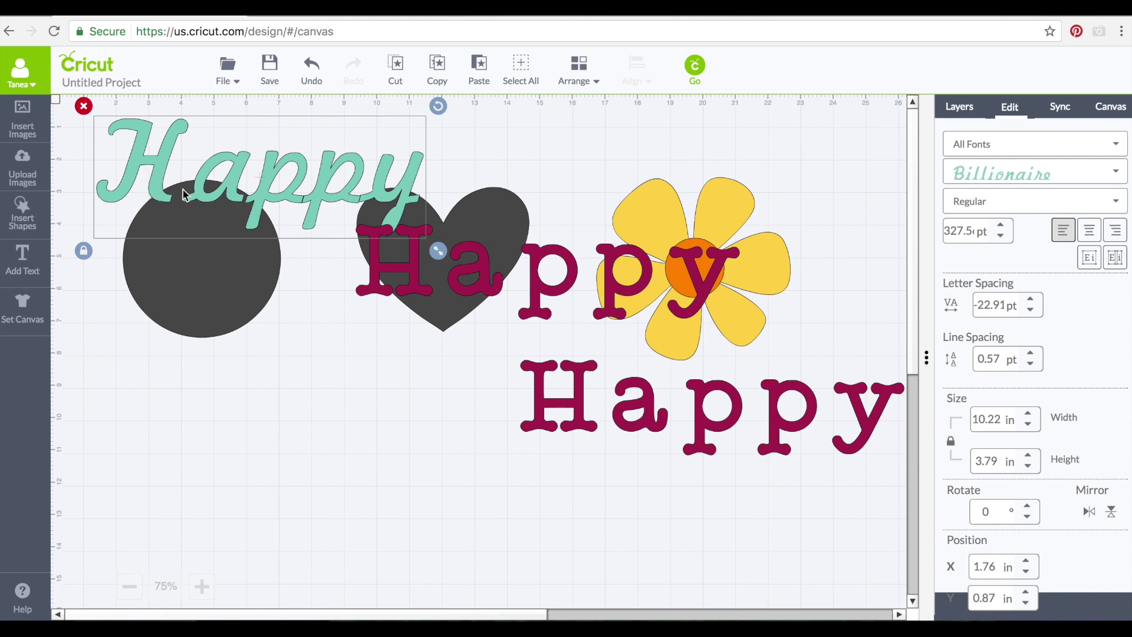
left_click_drag(228, 196, 265, 386)
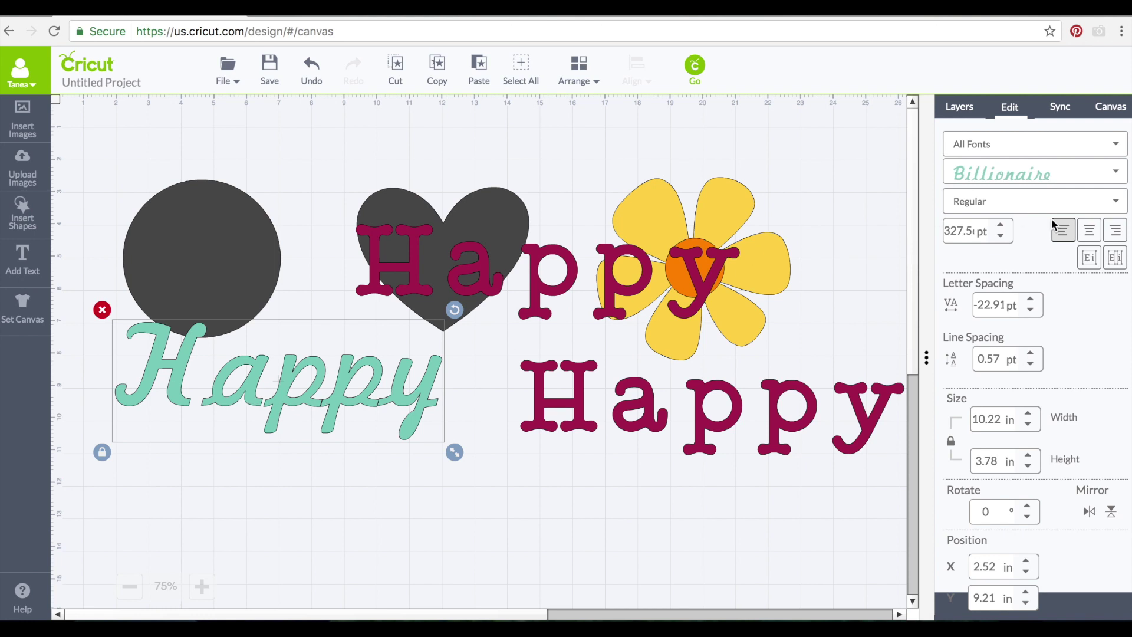
Isolate the letters of the Billionaire "Happy" text and move them individually so that neighbouring letters overlap.
left_click(1117, 258)
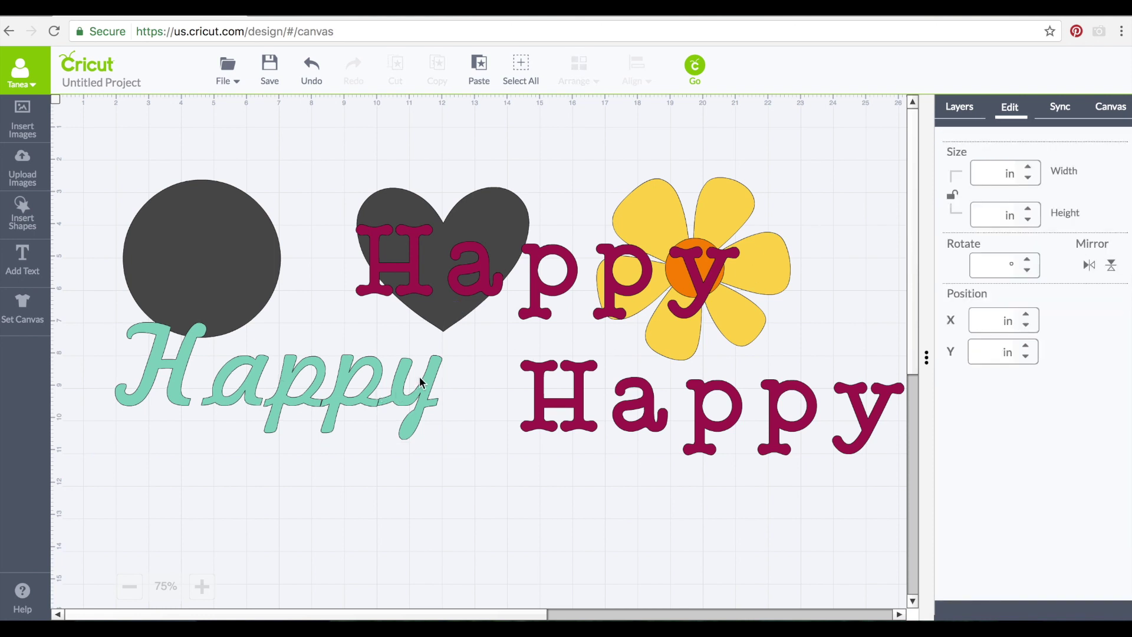
left_click(411, 401)
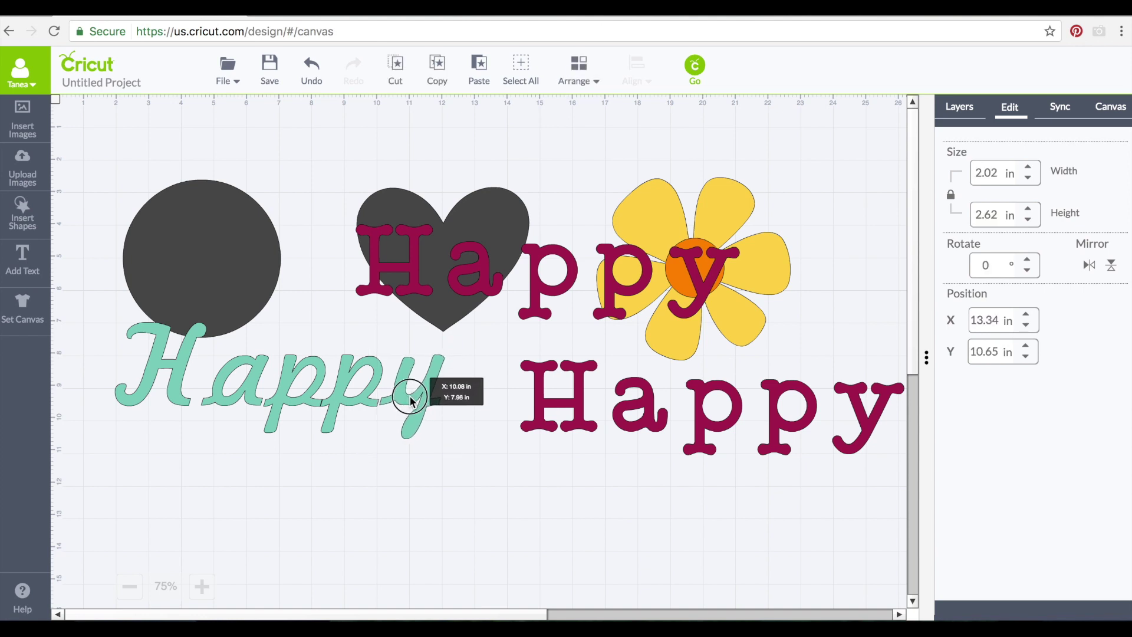
left_click_drag(409, 399, 261, 386)
left_click(260, 386)
left_click(182, 379)
left_click_drag(182, 379, 200, 381)
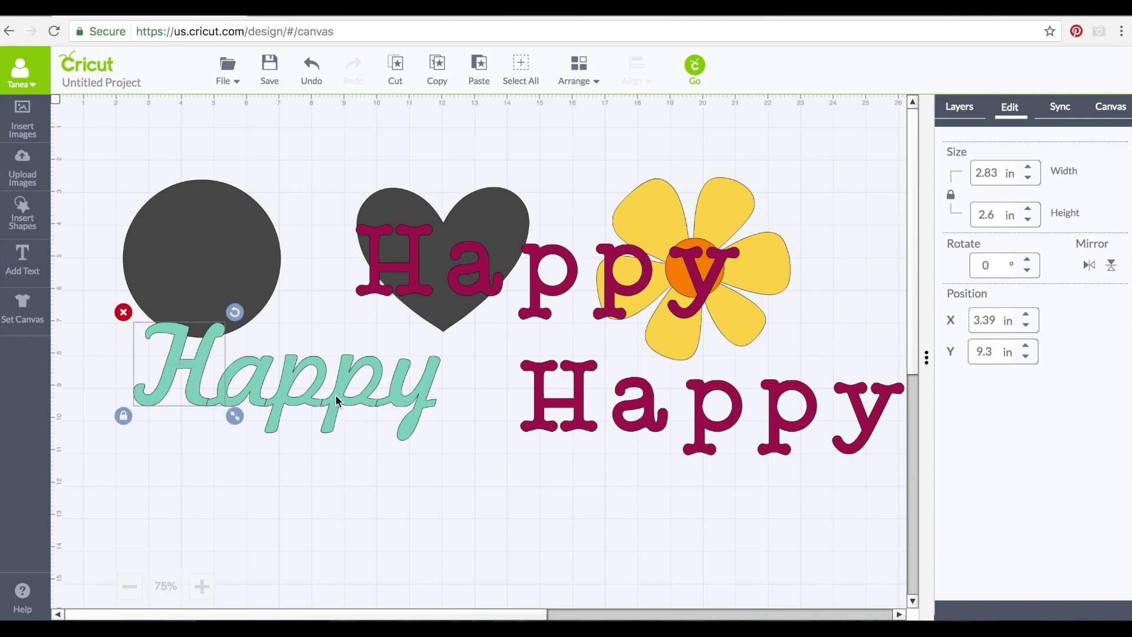
left_click(353, 399)
mouse_move(354, 399)
left_mouse_down()
mouse_move(295, 402)
mouse_move(351, 397)
left_mouse_up()
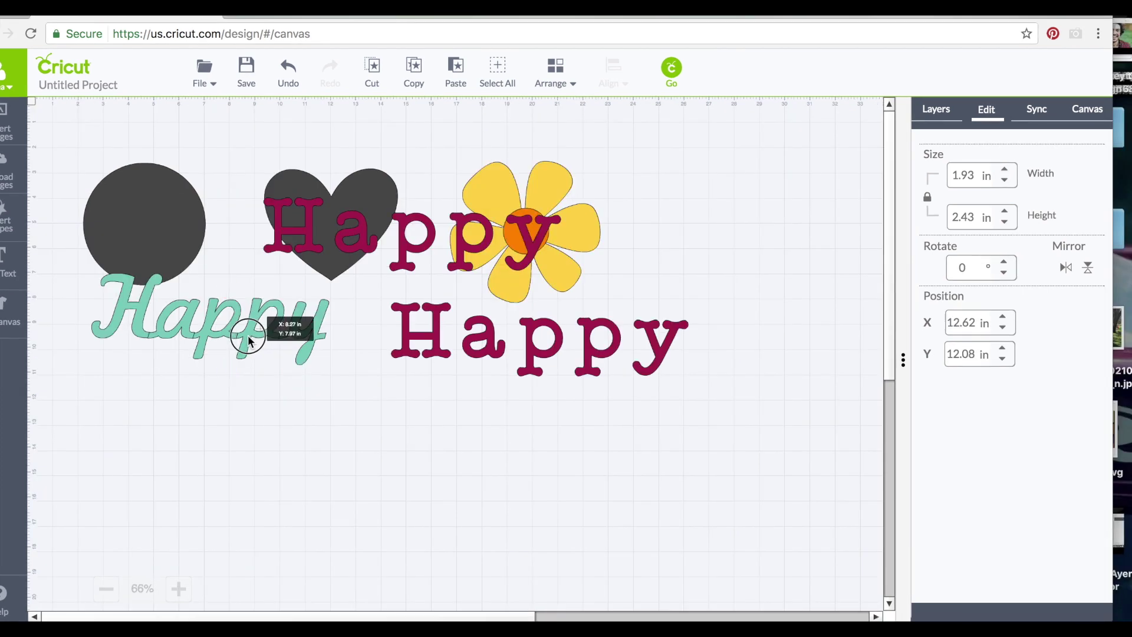
left_click_drag(245, 336, 248, 341)
Select all five separate letters of the turquoise "Happy" and weld them into one shape.
left_click(297, 340)
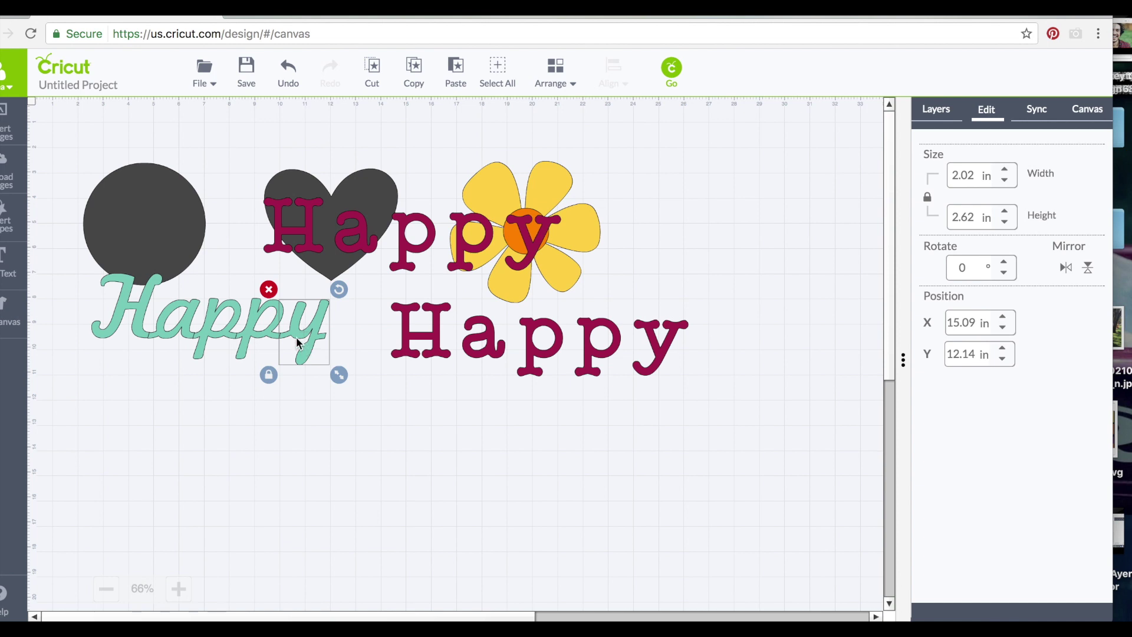
left_click(260, 335, "shift")
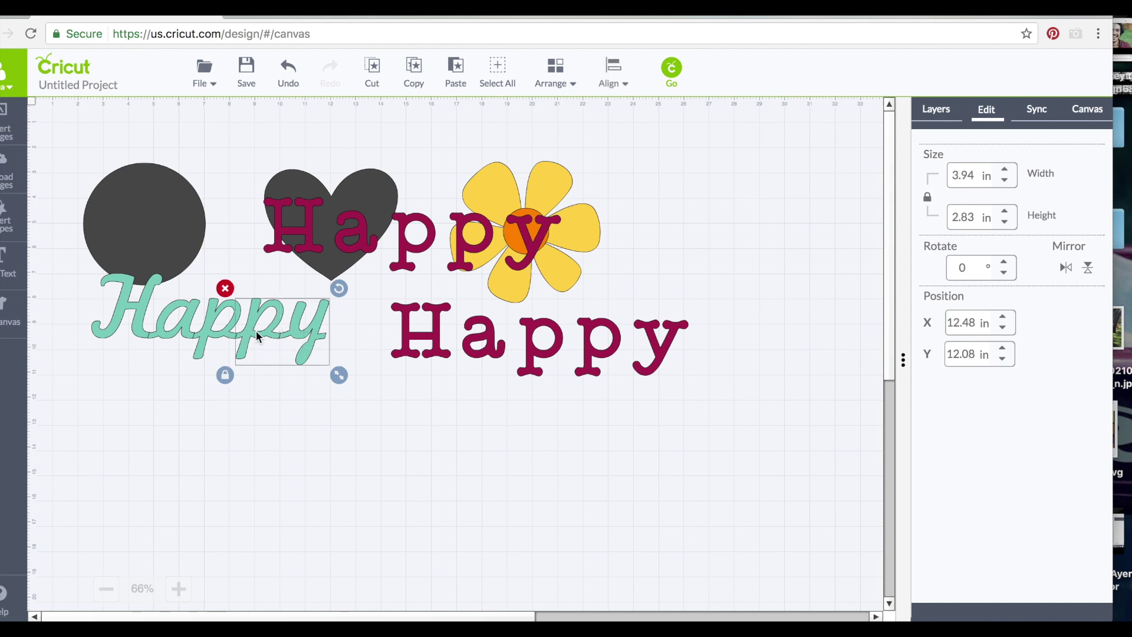
left_click(225, 334, "shift")
left_click(180, 330, "shift")
left_click(140, 333, "shift")
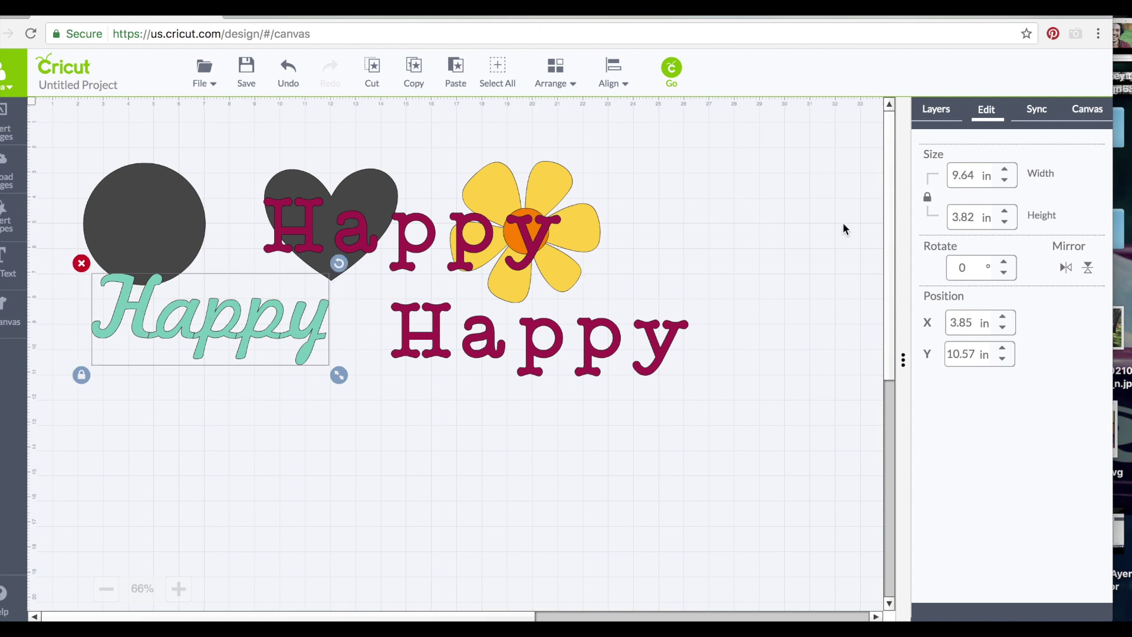
left_click(943, 112)
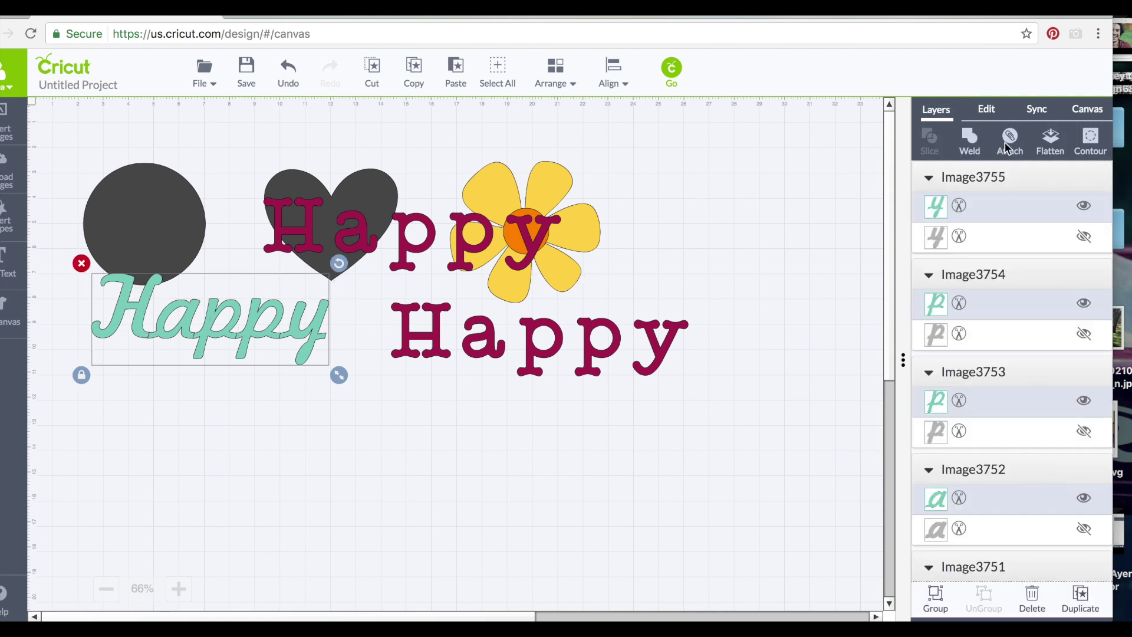
left_click(970, 140)
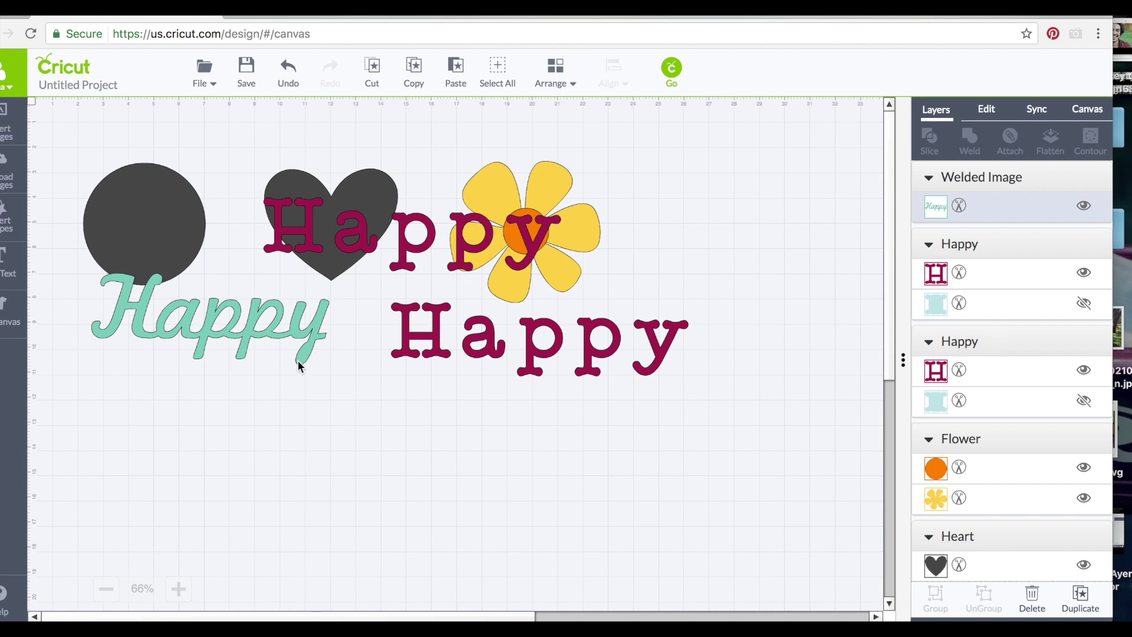
Enlarge the welded "Happy" to about twice its size and move it across the heart and flower.
left_click(263, 346)
left_click_drag(341, 375, 582, 558)
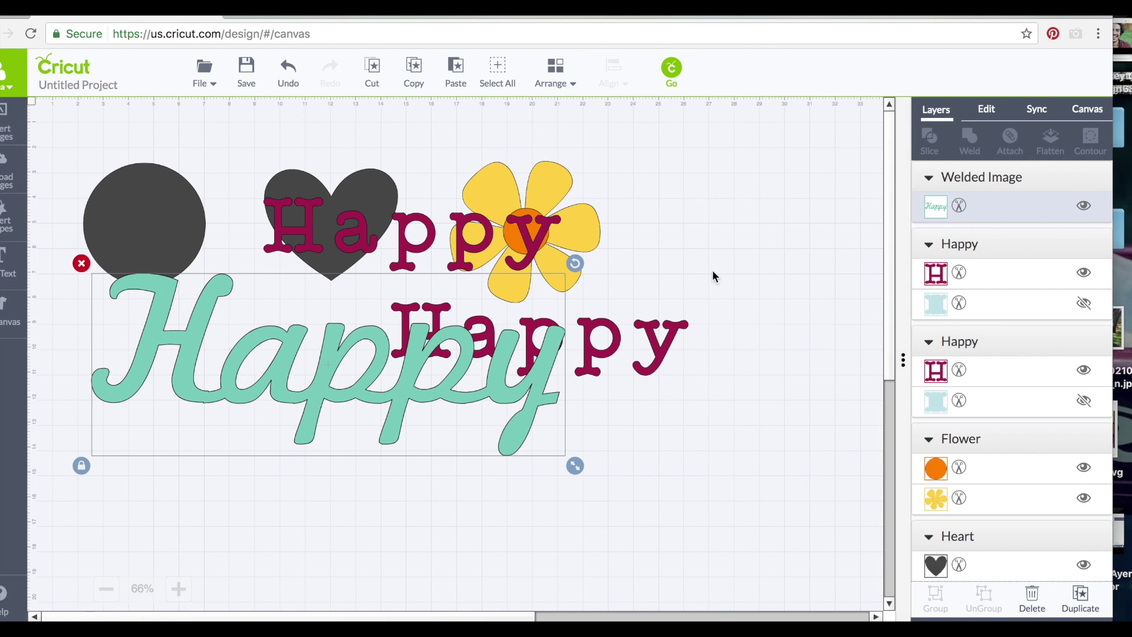
left_click_drag(423, 358, 340, 517)
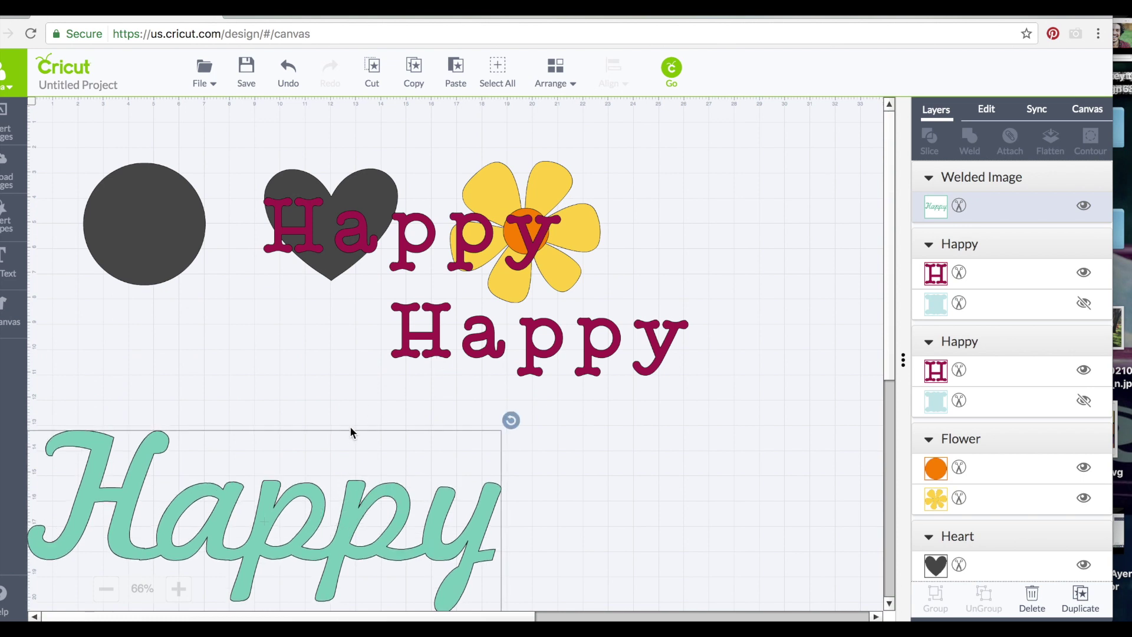
left_click_drag(479, 483, 598, 302)
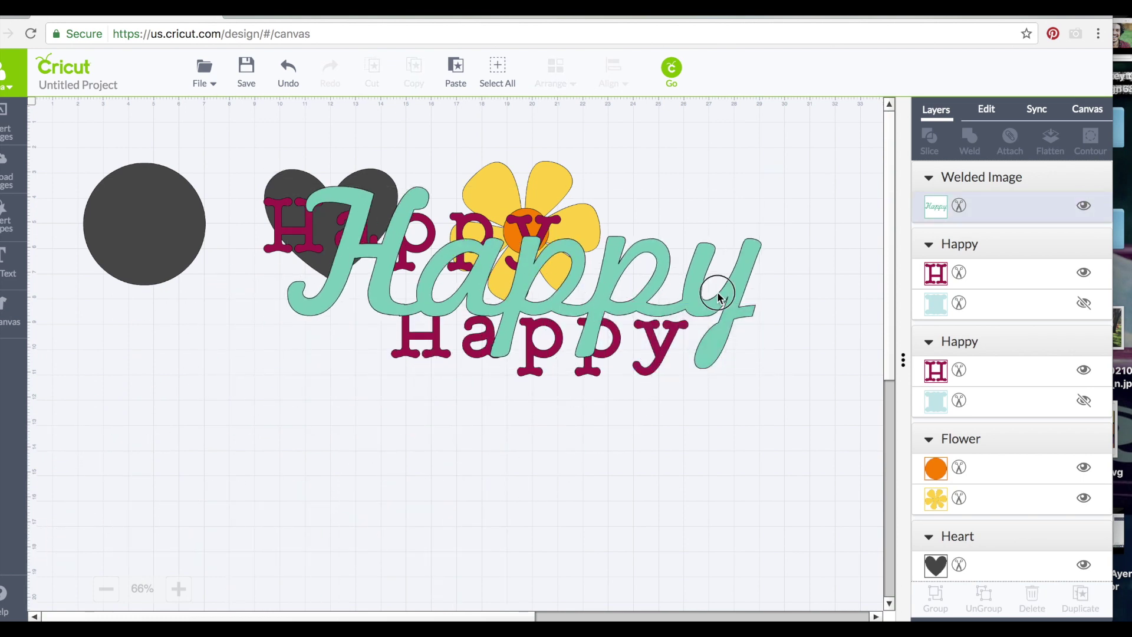
Shrink the welded "Happy" to slightly wider than the flower and move it over the flower's upper petals.
left_click_drag(765, 371, 613, 299)
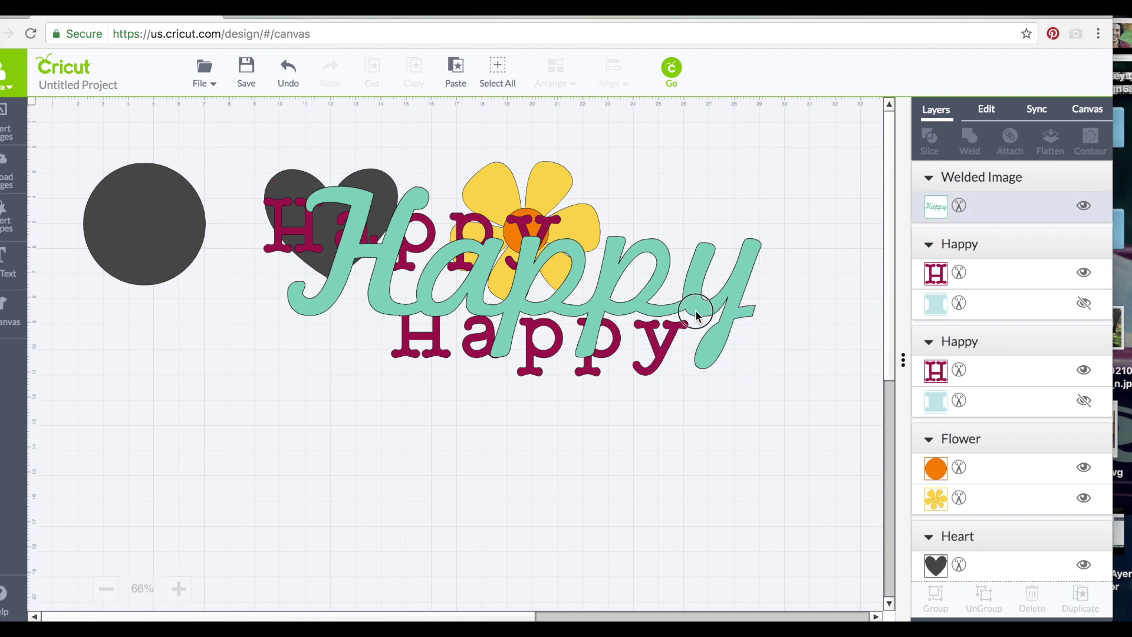
left_click_drag(771, 378, 486, 270)
left_click_drag(466, 230, 599, 168)
left_click(689, 226)
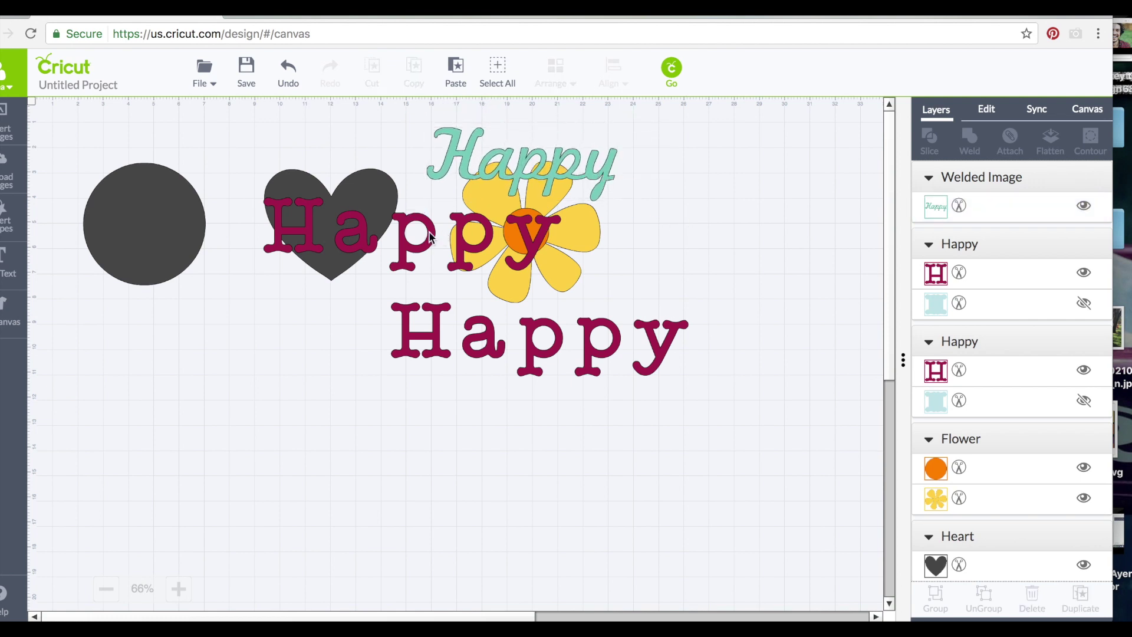
Move the maroon "Happy" off the heart and flower to below the circle, and place the welded "Happy" across the flower's center.
left_click(399, 274)
left_click_drag(399, 274, 264, 348)
left_click_drag(576, 157, 573, 224)
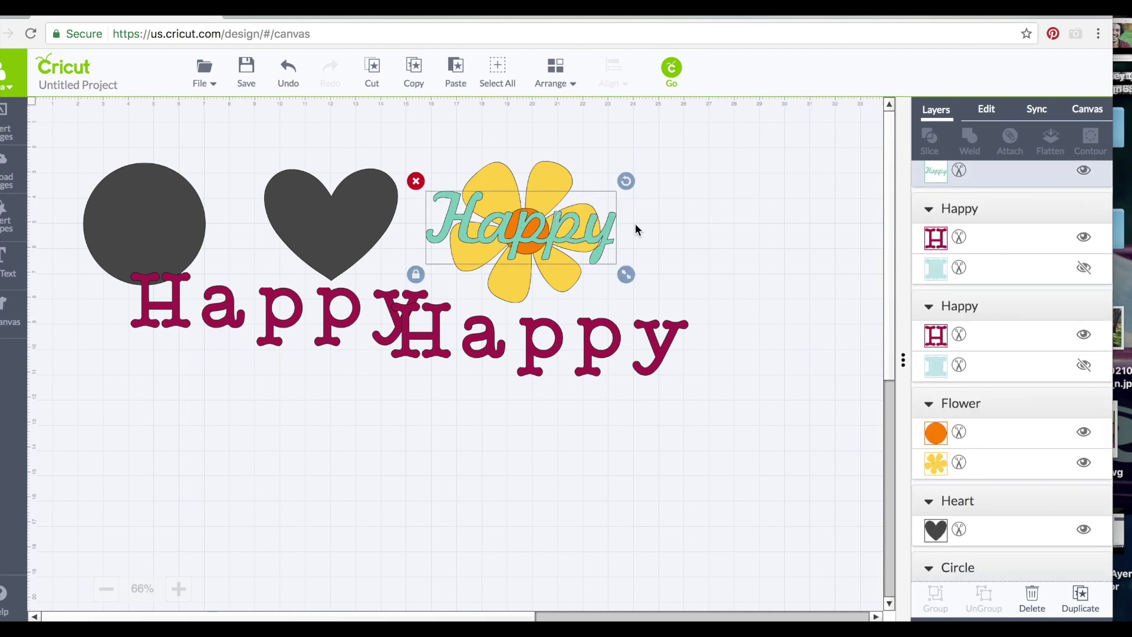
Move the maroon "Happy" near the circle up over the circle and heart, and enlarge it to about 15.79 in wide.
left_click(426, 252)
left_click_drag(177, 321, 112, 171)
left_click_drag(263, 187, 276, 205)
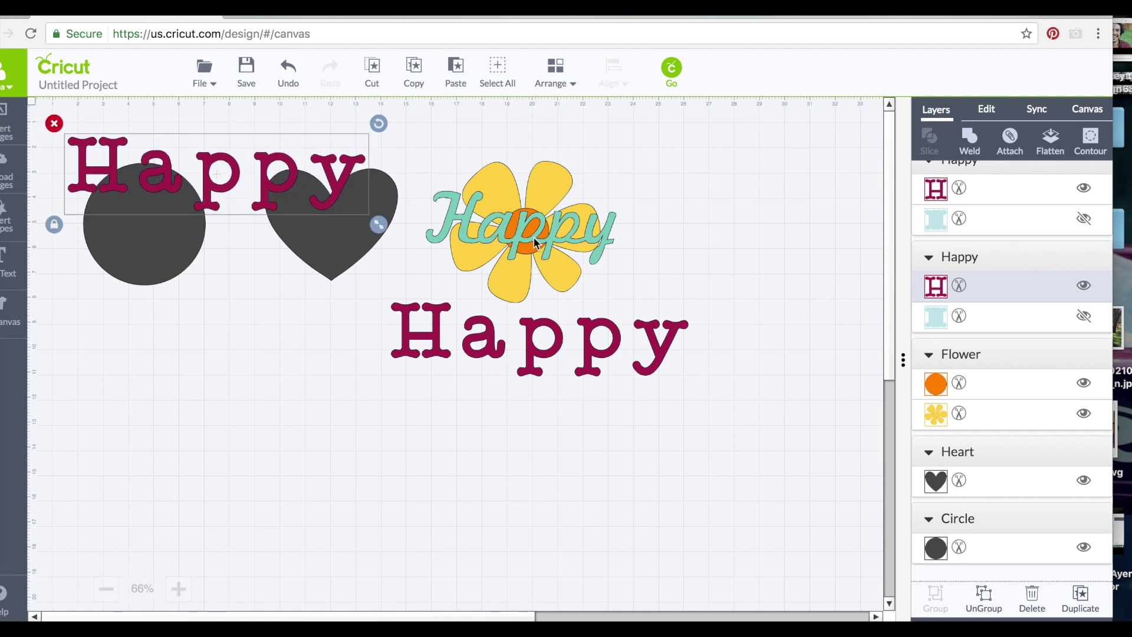
left_click_drag(387, 224, 481, 252)
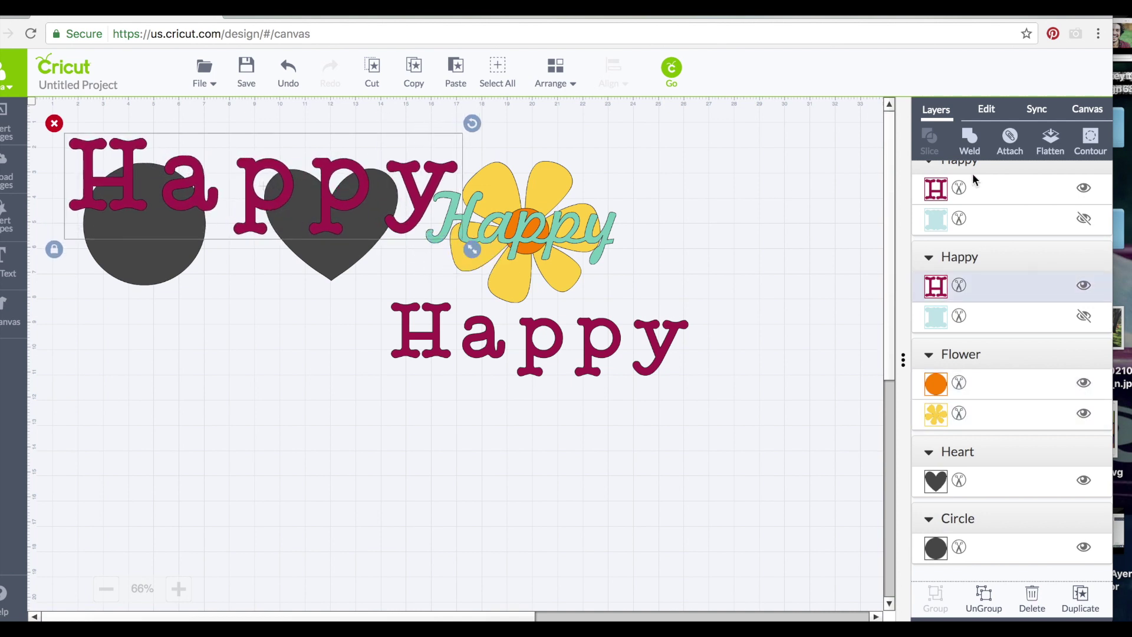
Change the large maroon "Happy" over the circle and heart to the Blackletter font and move it below the circle.
left_click(986, 111)
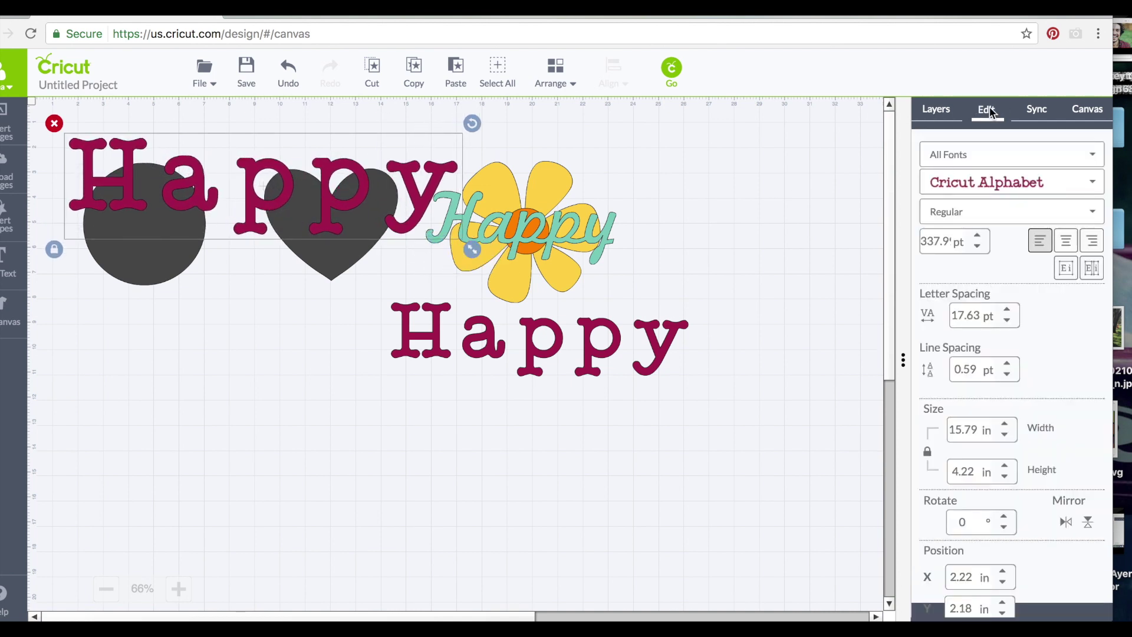
left_click(1092, 184)
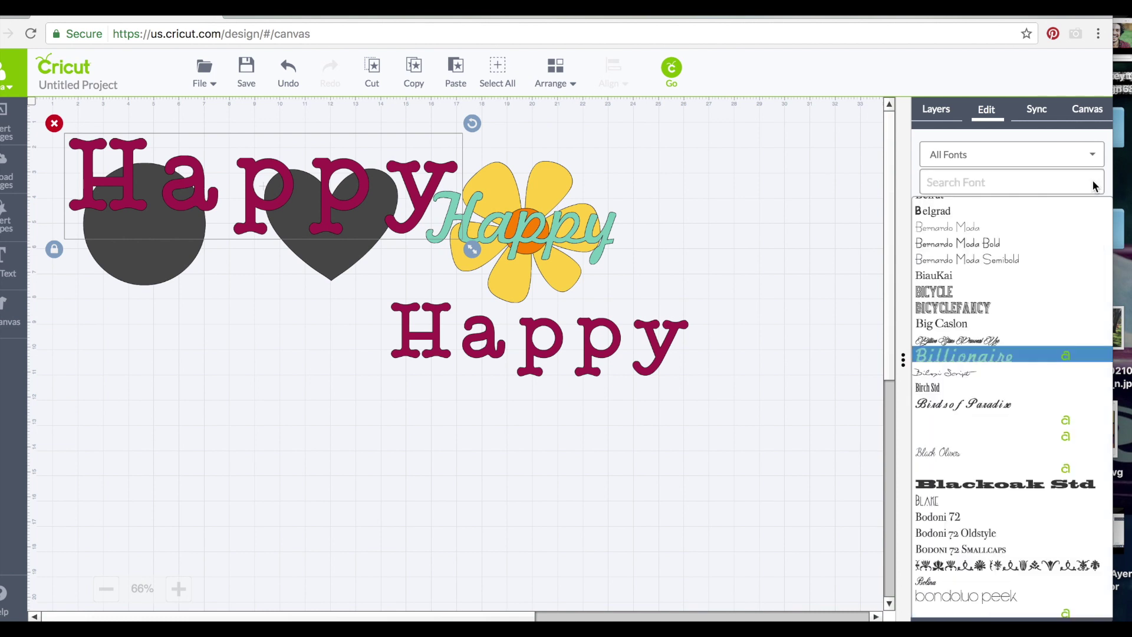
scroll(963, 389, "down", 3)
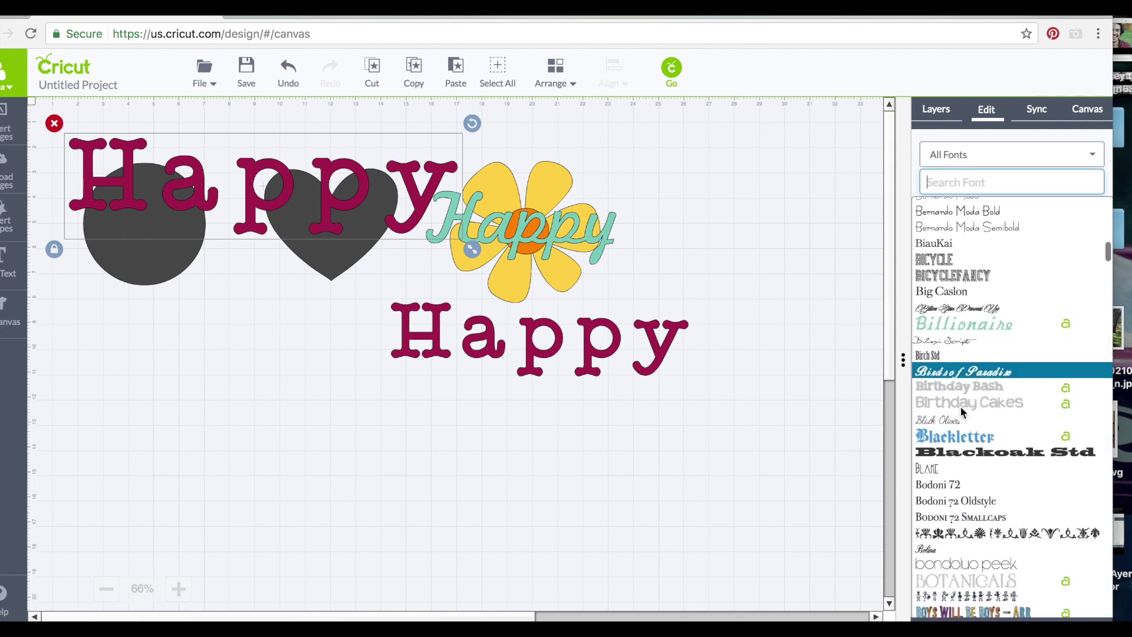
left_click(957, 393)
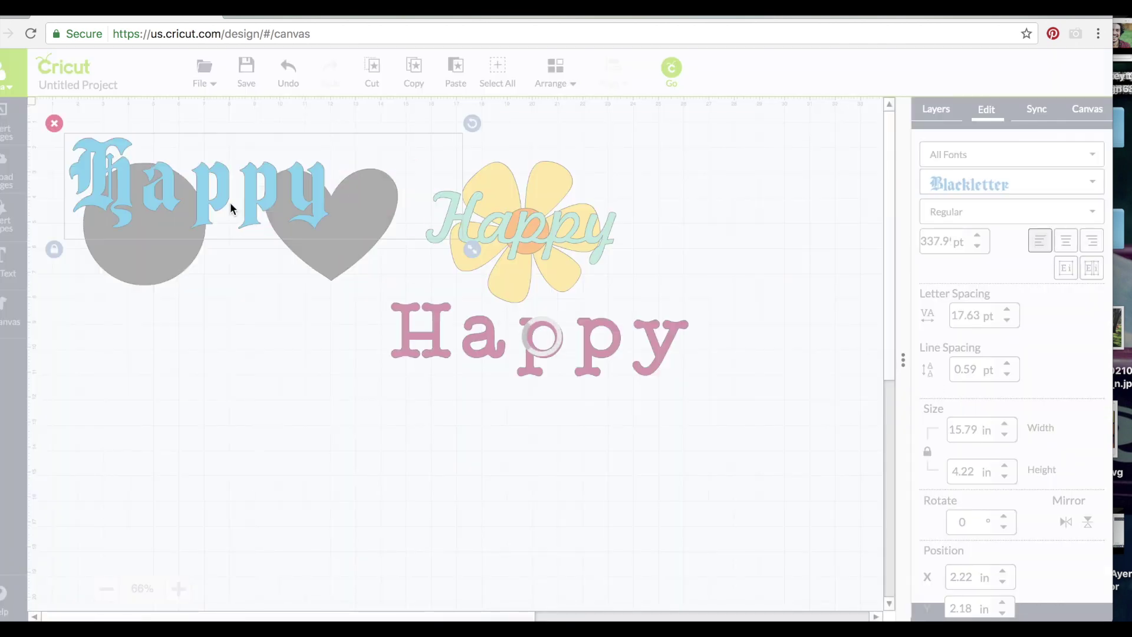
left_click_drag(223, 216, 215, 374)
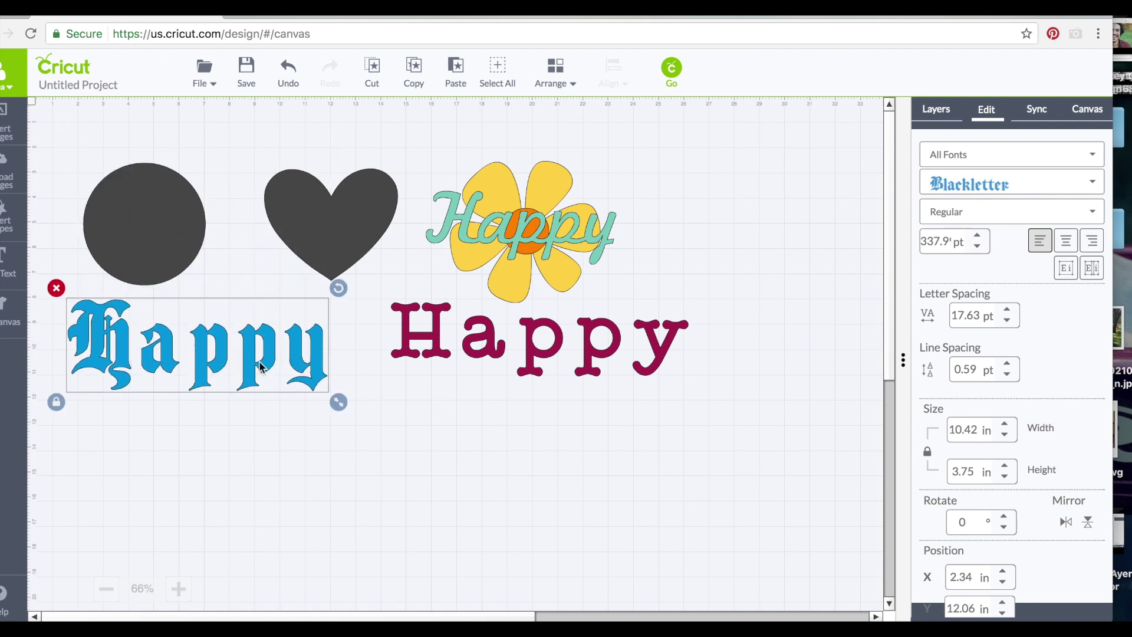
Place the Blackletter "Happy" across the top of the shifted circle, and move the heart down beneath the maroon "Happy".
left_click_drag(166, 255, 227, 289)
left_click_drag(222, 348, 244, 171)
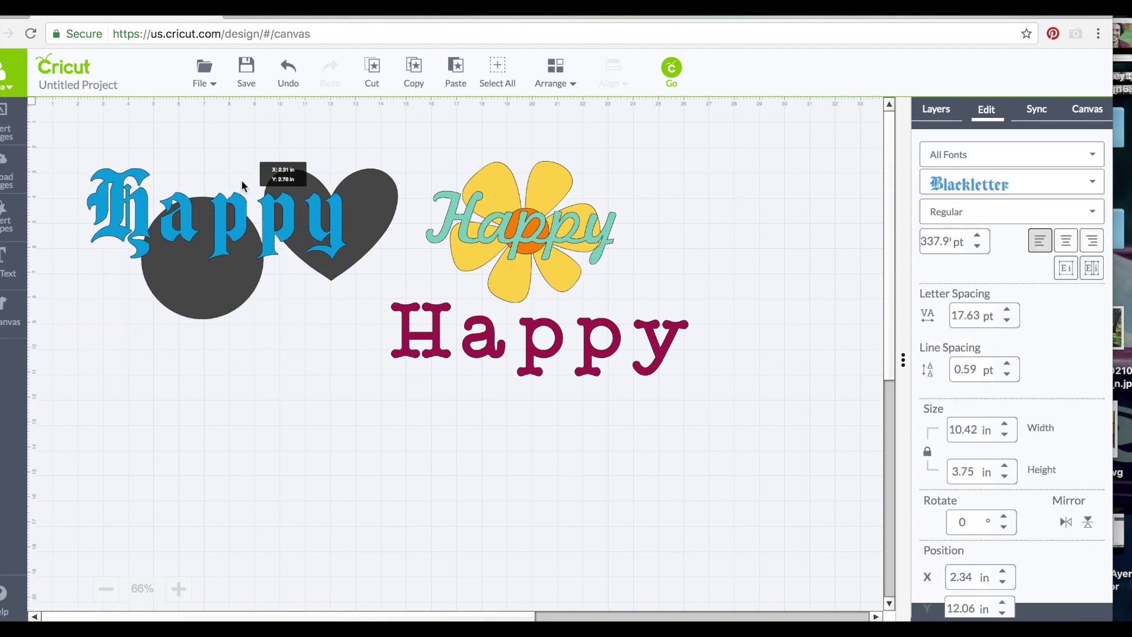
left_click_drag(367, 204, 536, 362)
left_click_drag(285, 221, 283, 199)
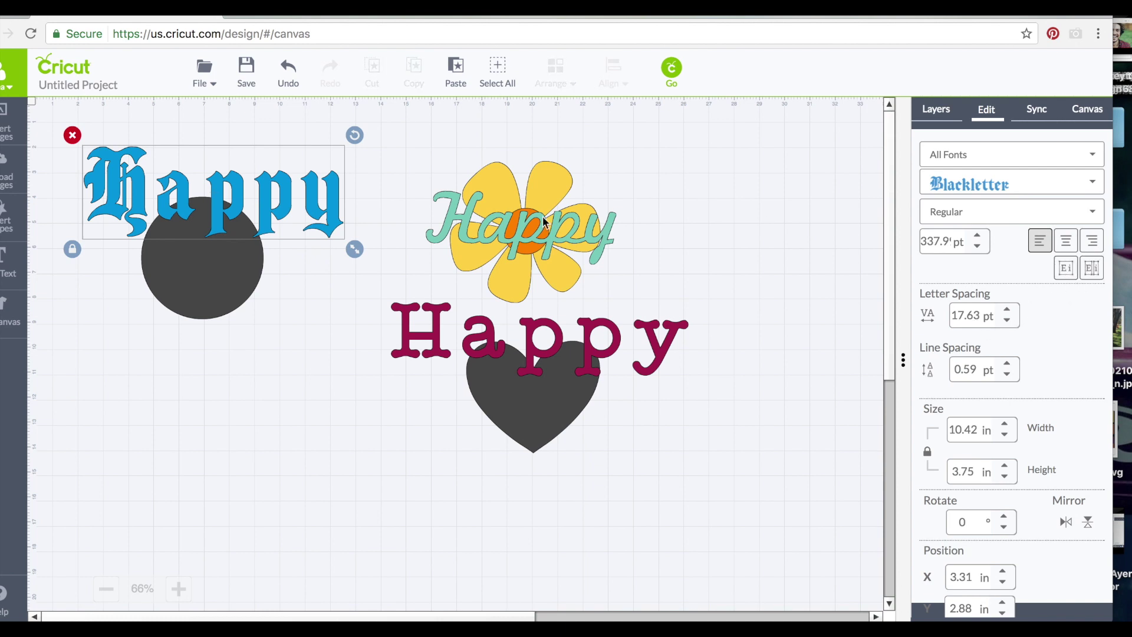
Try to isolate the Blackletter letters and rotate the y and the last p to follow the circle.
left_click(435, 254)
left_click_drag(319, 208, 305, 239)
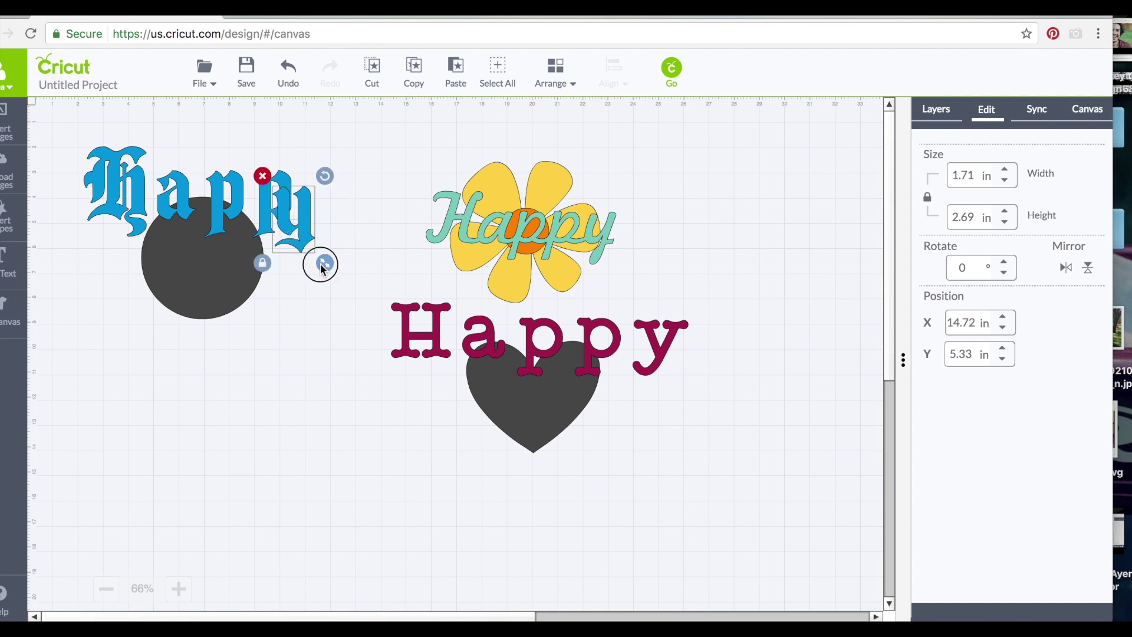
left_click_drag(325, 178, 264, 183)
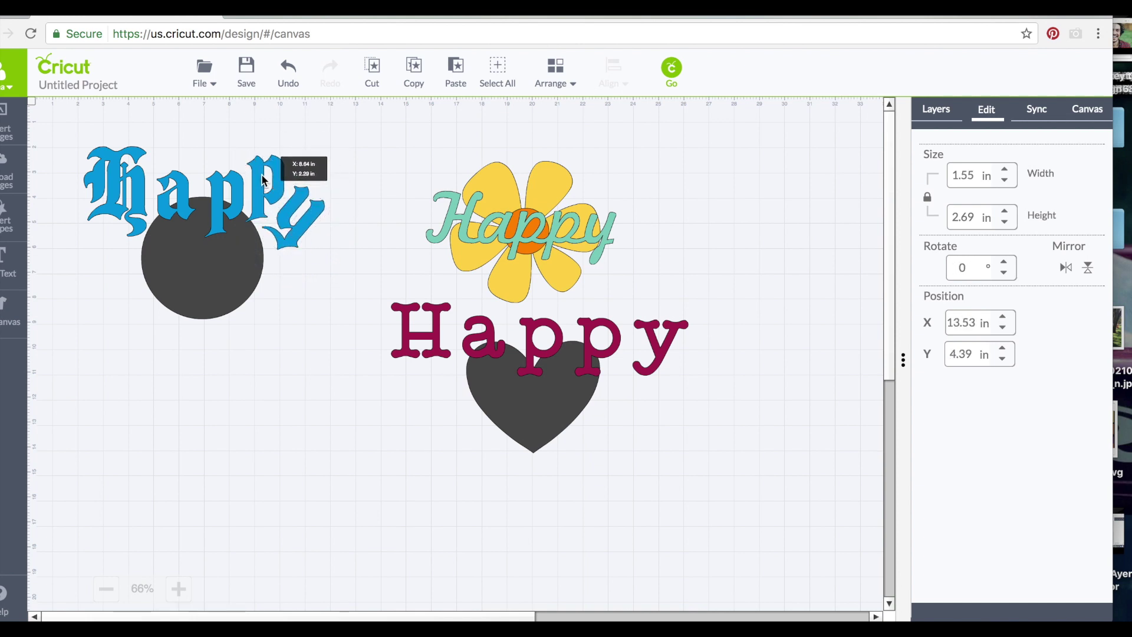
left_click_drag(293, 145, 308, 177)
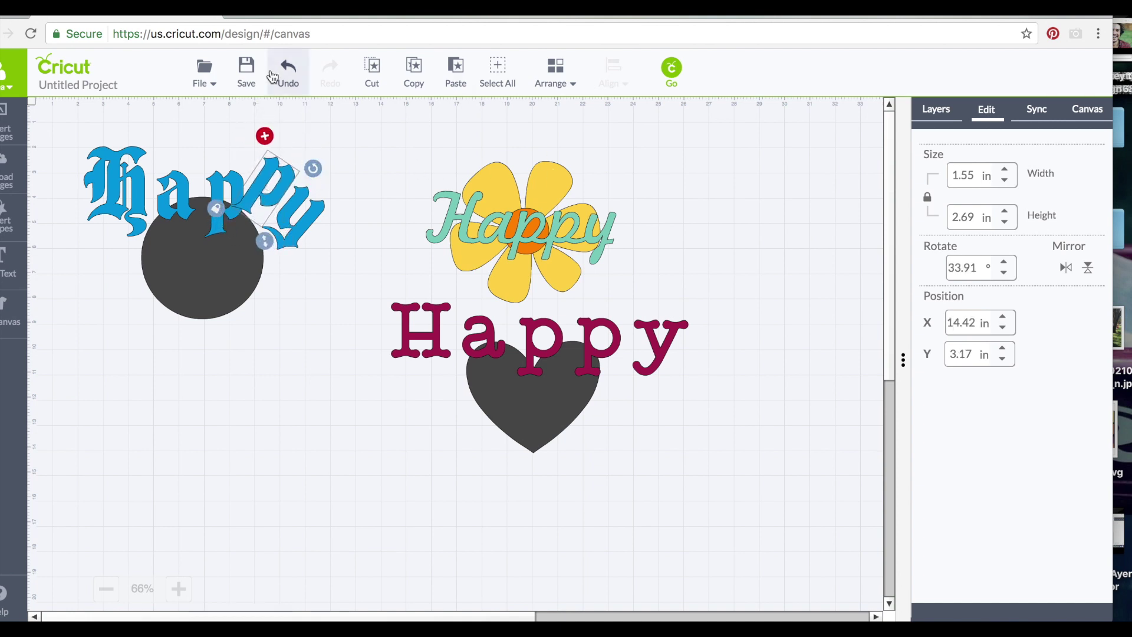
Undo the moves and rotations of the Blackletter y and p and the letter isolation.
left_click(295, 69)
left_click(293, 70)
left_click(292, 69)
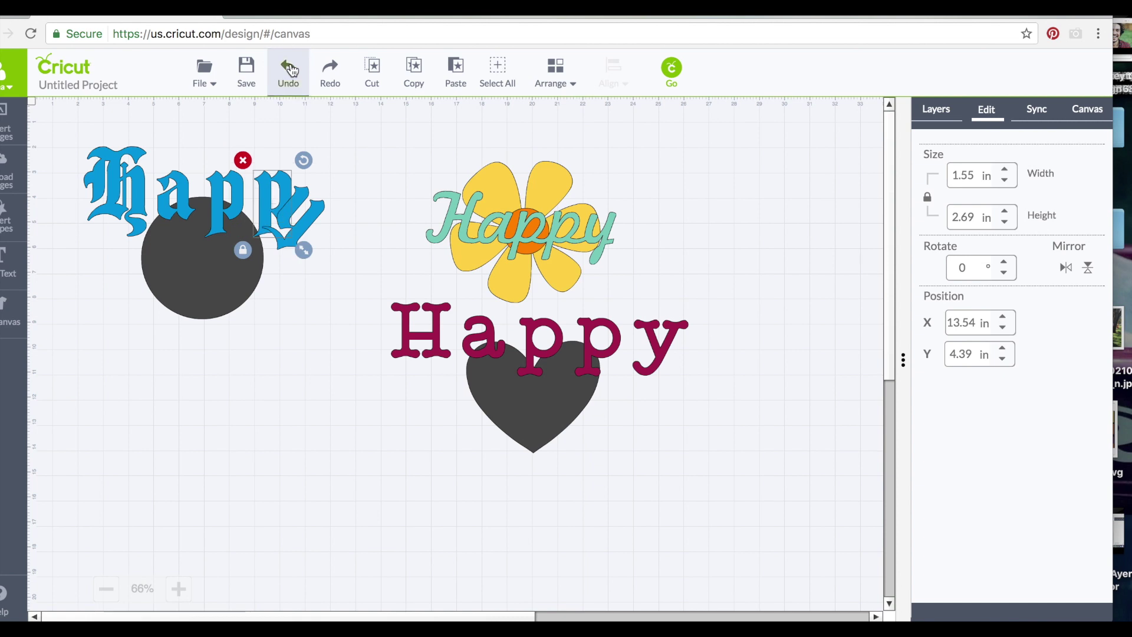
left_click(291, 70)
left_click(292, 69)
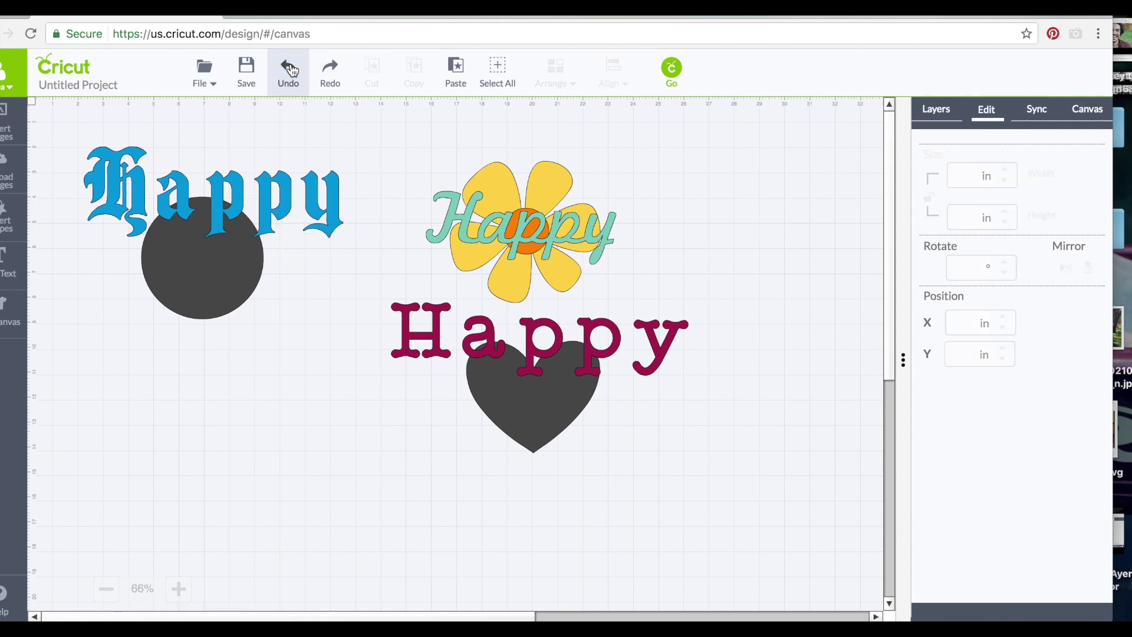
Shrink the Blackletter "Happy" to about 5.82 in wide and center it just above the circle.
left_click(246, 225)
left_click_drag(352, 249, 259, 216)
left_click_drag(185, 190, 221, 199)
left_click_drag(287, 227, 278, 219)
mouse_move(201, 201)
left_mouse_down()
mouse_move(213, 200)
mouse_move(190, 188)
left_mouse_up()
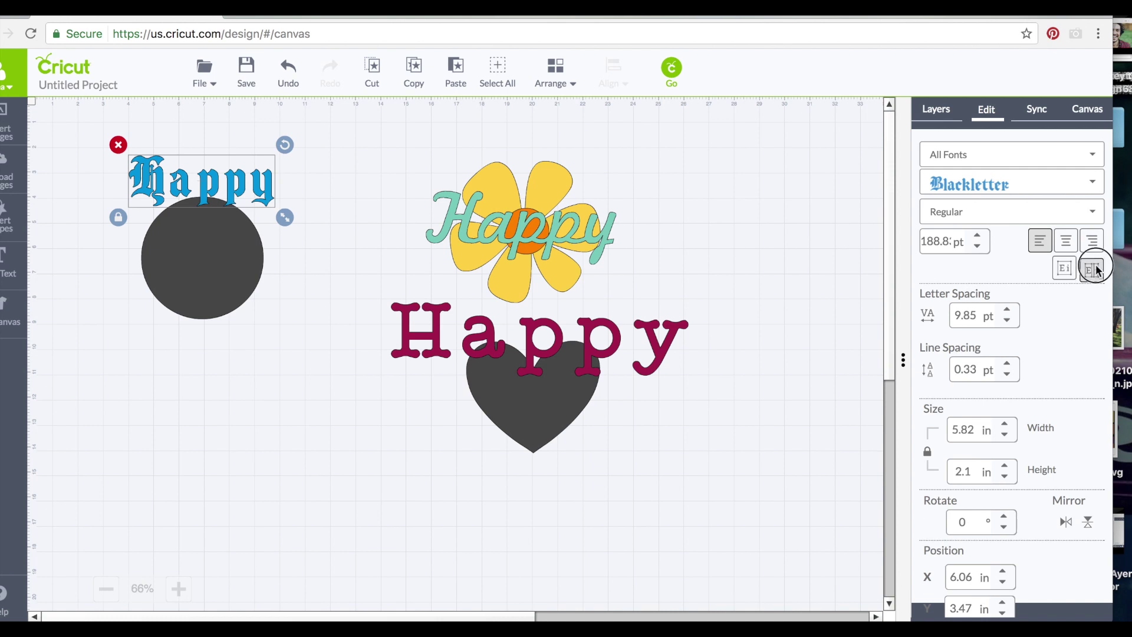
Isolate the Blackletter letters, then rotate and move the y, both p's and the a along the circle's upper edge.
left_click(766, 253)
left_click(266, 194)
left_click_drag(299, 187, 305, 200)
left_click_drag(202, 184, 262, 197)
left_click(237, 177)
left_click(189, 178)
left_click_drag(196, 154, 196, 155)
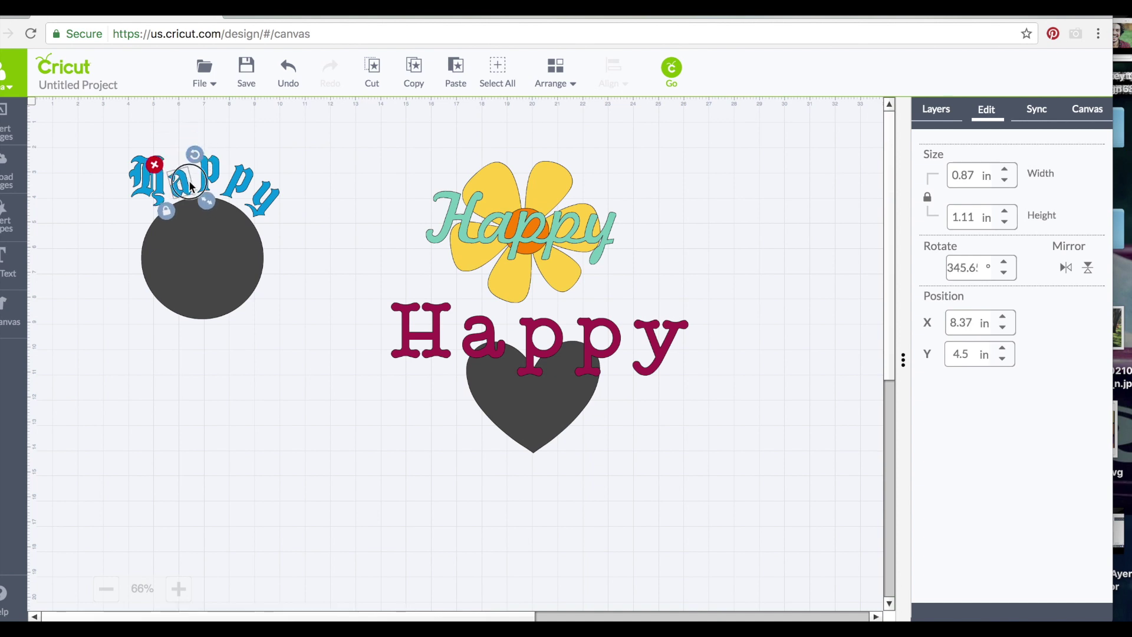
Rotate the Blackletter H to about 316° and place it against the circle's upper-left edge.
left_click(156, 186)
left_click_drag(168, 143, 135, 143)
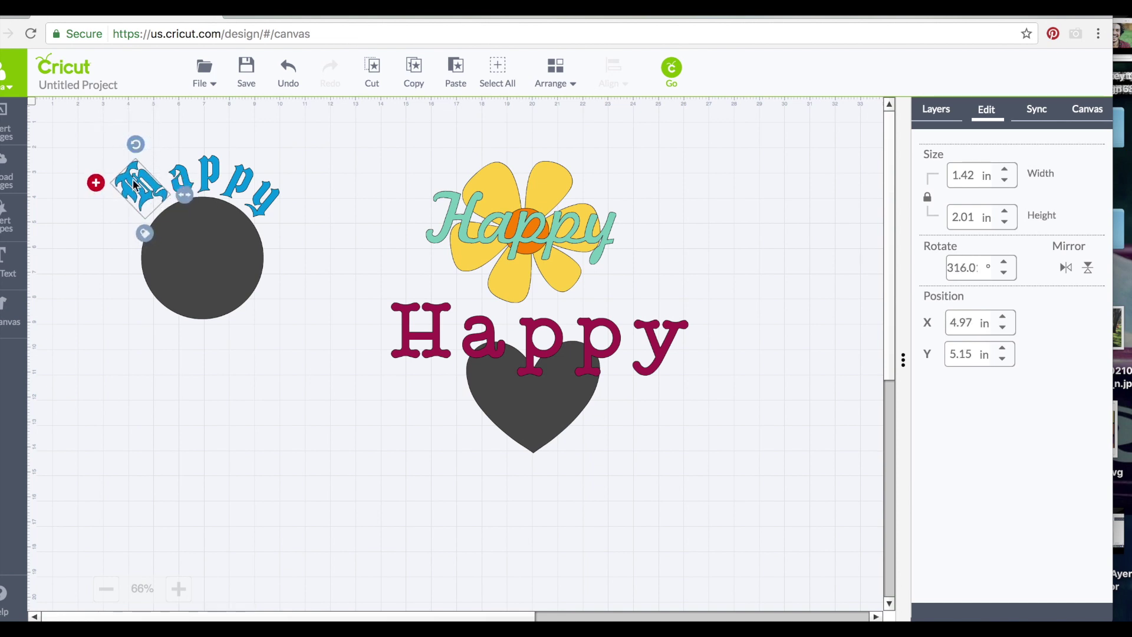
left_click_drag(134, 205, 132, 199)
right_click(132, 199)
Enlarge the Blackletter a to about 1.58 × 2.01 in and fit it between the H and the first p above the circle.
left_click(175, 185)
left_click(183, 182)
left_click_drag(207, 201, 233, 239)
left_click_drag(201, 177, 198, 192)
left_click(189, 181)
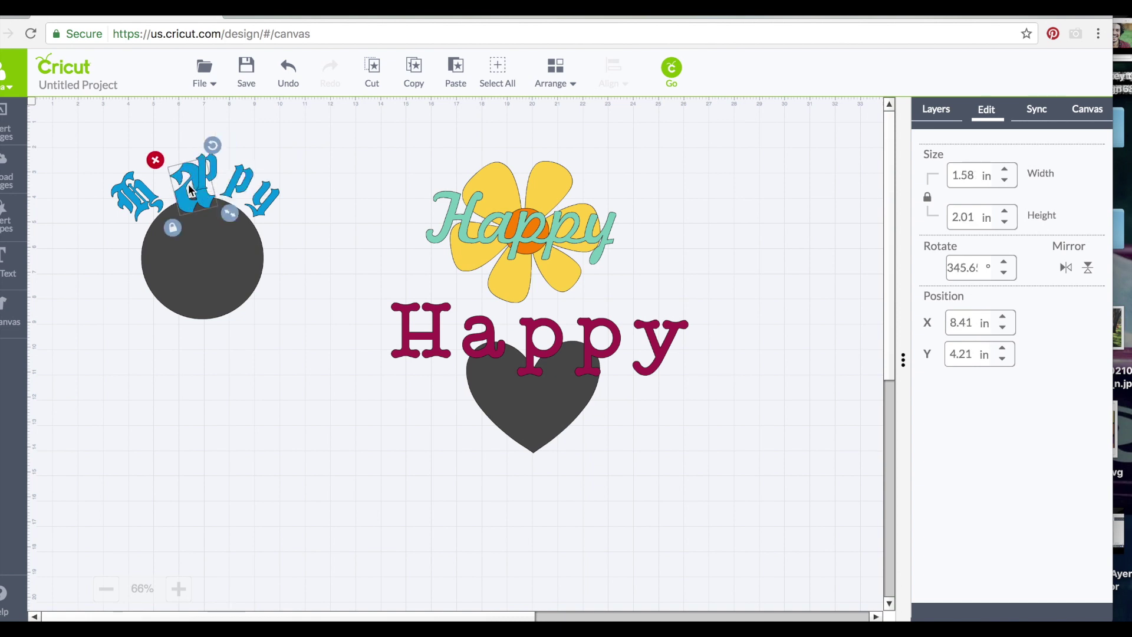
left_click(198, 193)
mouse_move(178, 177)
left_mouse_down()
mouse_move(147, 154)
mouse_move(168, 160)
left_mouse_up()
mouse_move(202, 198)
left_mouse_down()
mouse_move(186, 184)
mouse_move(199, 196)
left_mouse_up()
left_click_drag(215, 252, 213, 257)
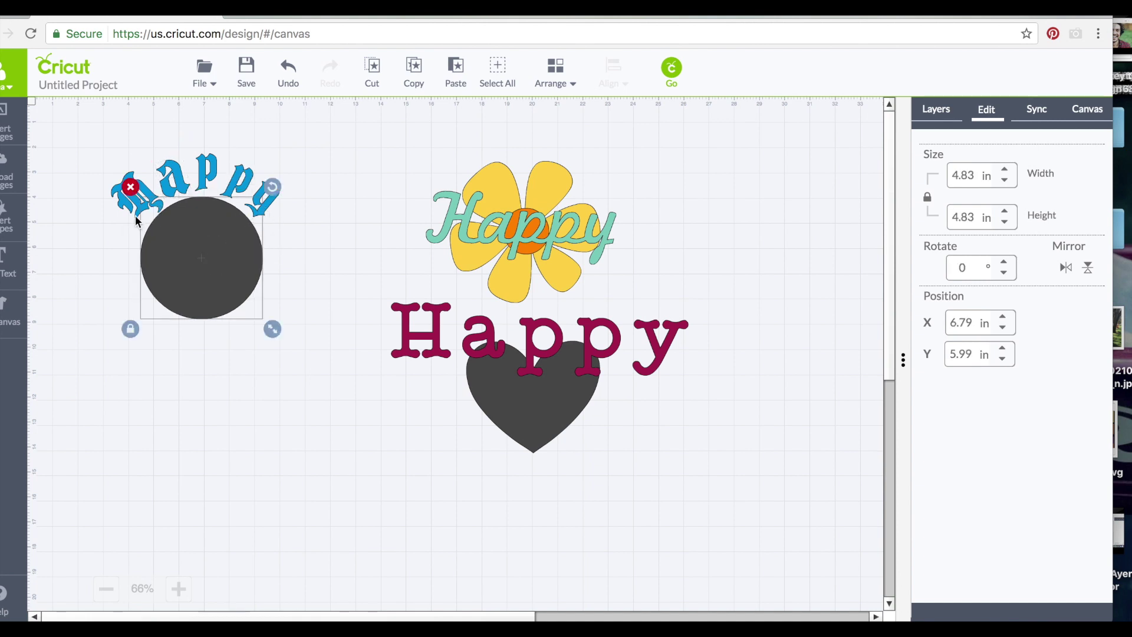
Move the heart down away from the flower, shift the maroon "Happy" above it, and adjust the text's rotation.
left_click_drag(460, 391, 336, 441)
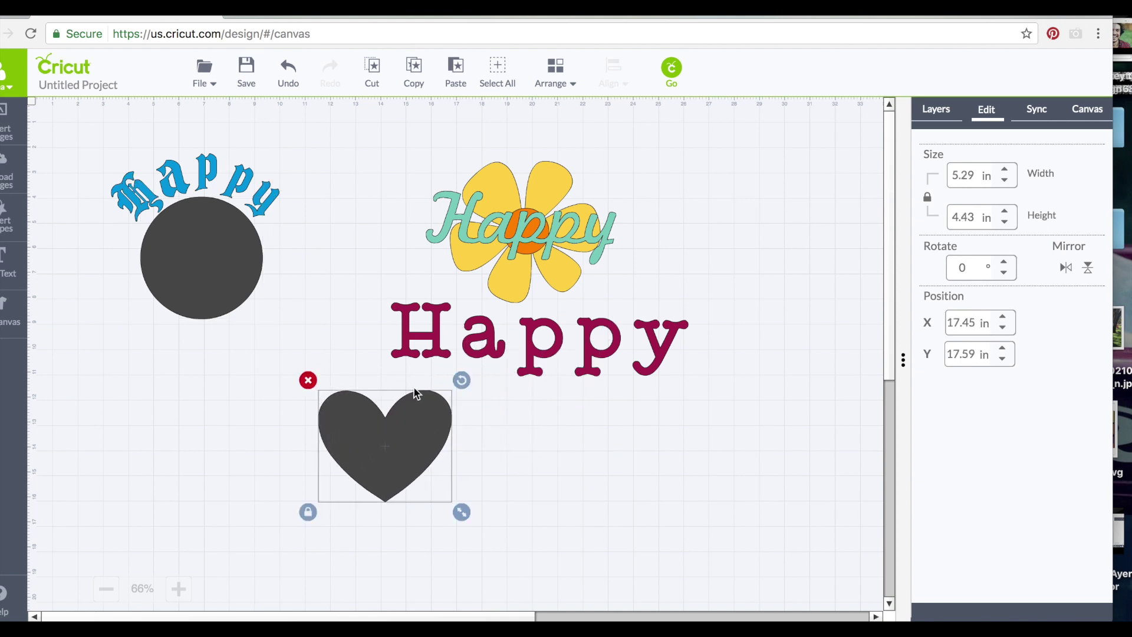
left_click_drag(422, 339, 293, 353)
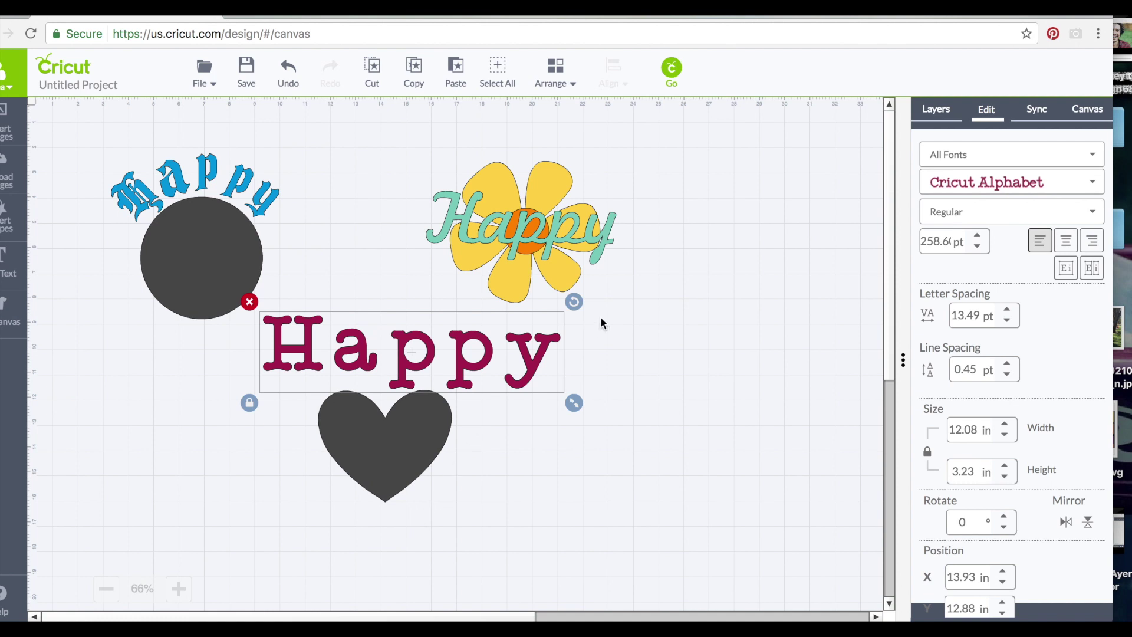
left_click_drag(574, 302, 522, 226)
left_click_drag(463, 415, 518, 484)
Move the heart up between the circle and the flower and rotate it about 45° clockwise.
left_click_drag(334, 404, 348, 318)
left_click_drag(461, 308, 490, 381)
left_click_drag(407, 379, 403, 363)
Shrink the maroon "Happy" to about 6.01 in wide and place it along the rotated heart's lower edge.
left_click_drag(454, 413, 422, 401)
left_click_drag(540, 293, 558, 380)
left_click_drag(593, 467, 551, 428)
Change the maroon "Happy" under the heart to the Cheri Liney font.
left_click(972, 188)
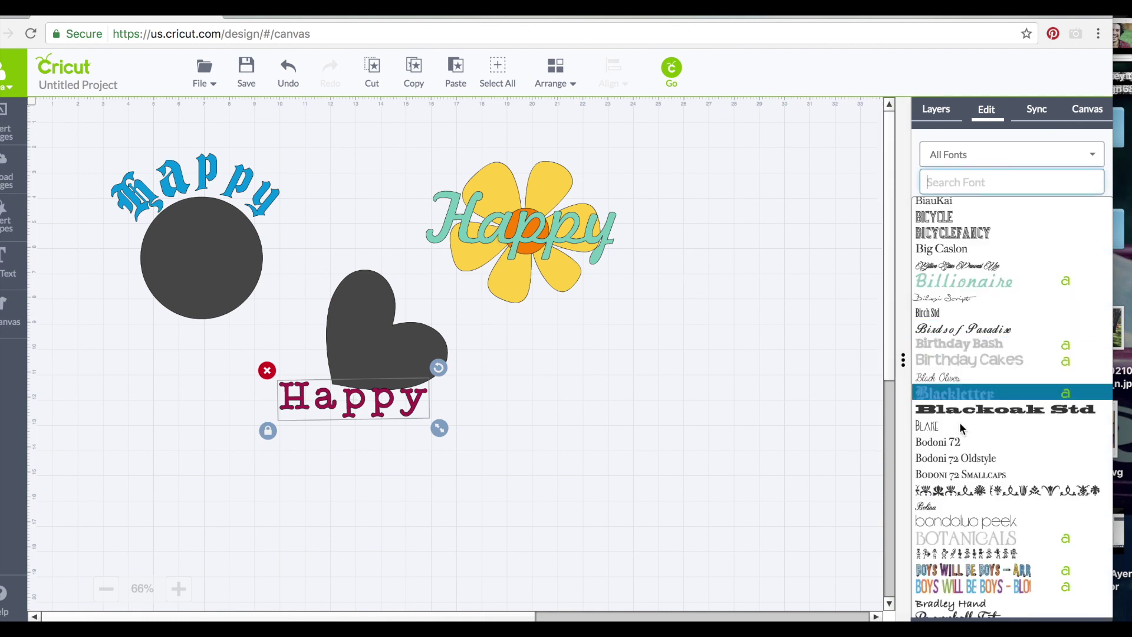
scroll(959, 460, "down", 8)
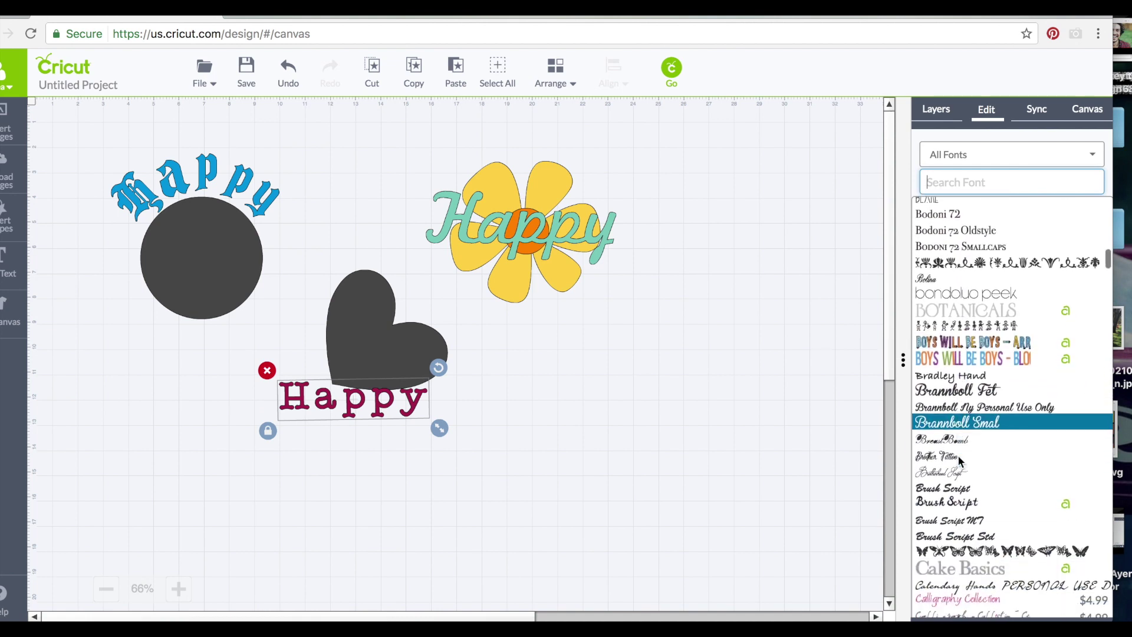
scroll(959, 461, "down", 8)
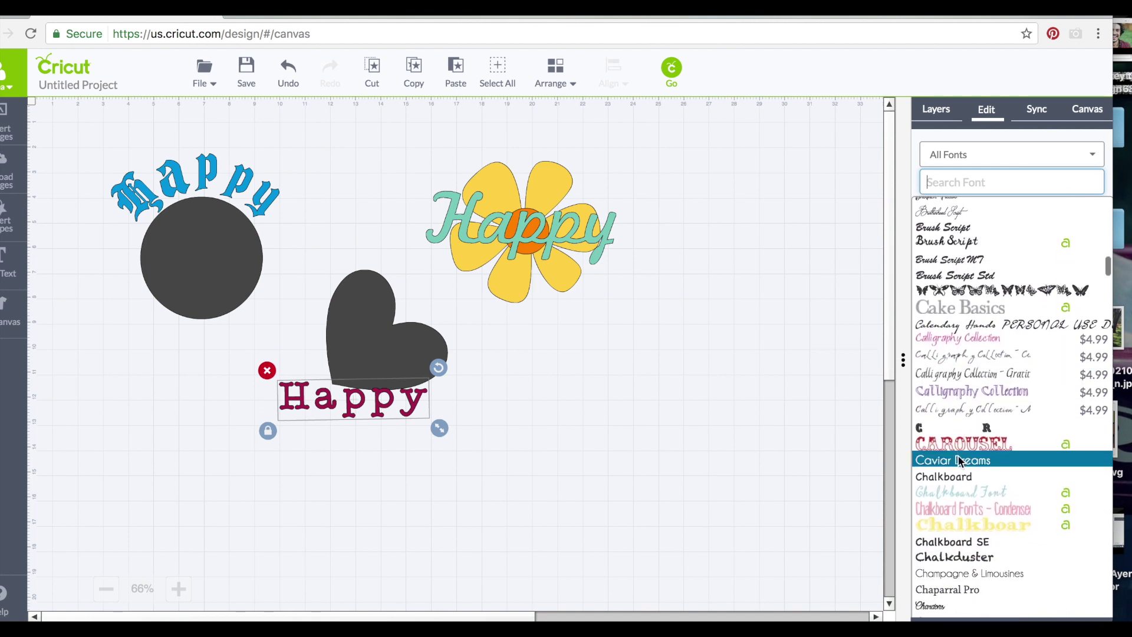
scroll(959, 461, "down", 3)
scroll(961, 439, "up", 2)
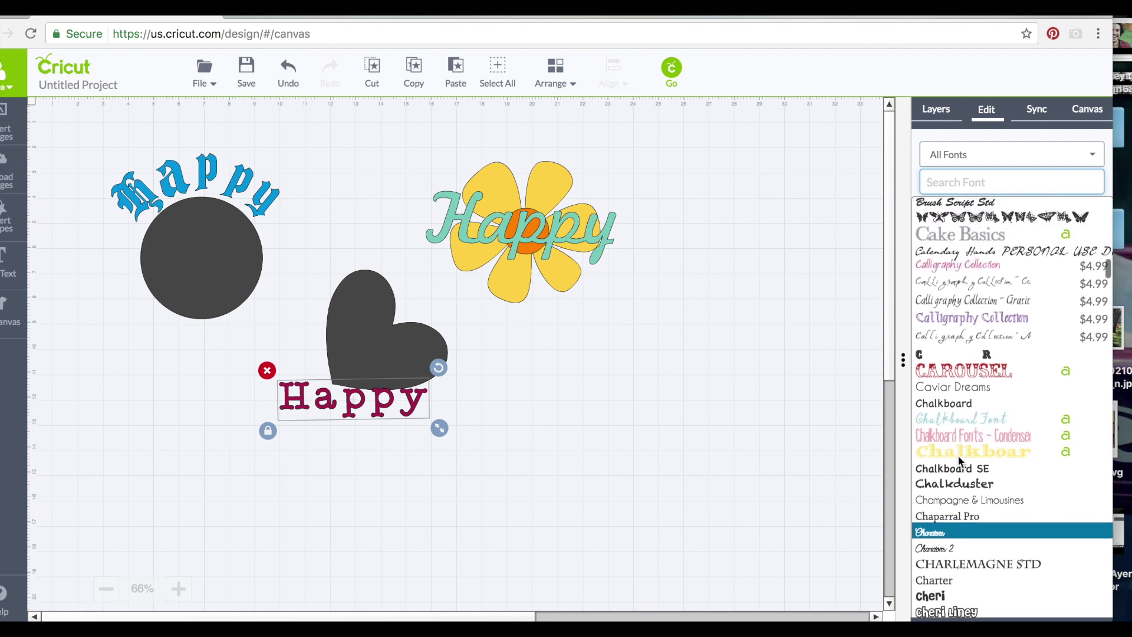
scroll(972, 439, "down", 6)
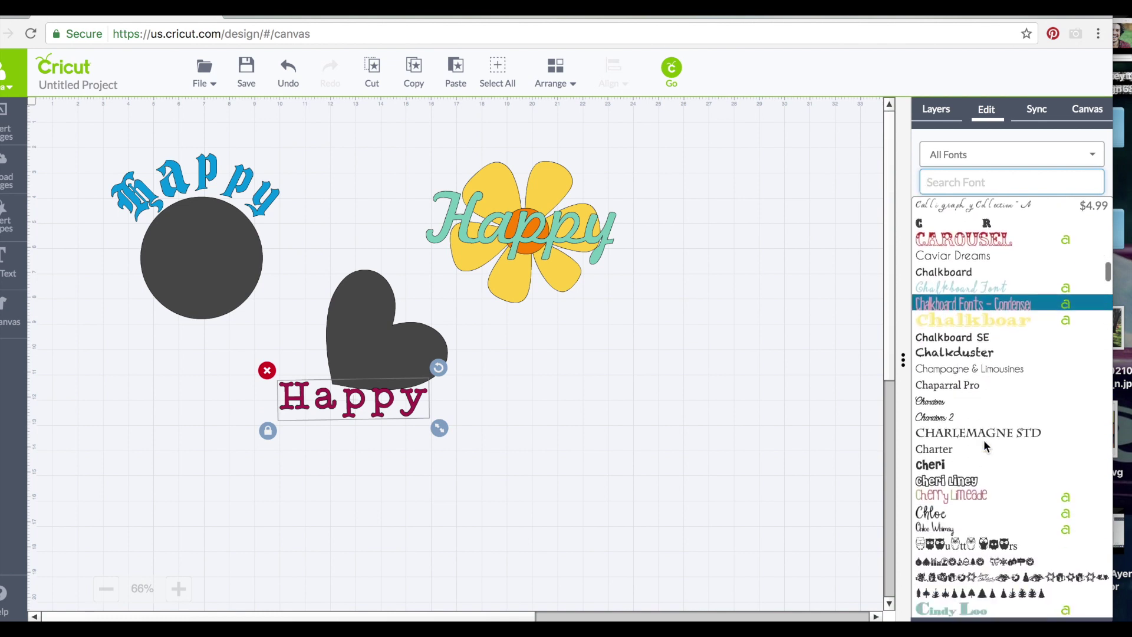
scroll(975, 430, "down", 1)
left_click(962, 407)
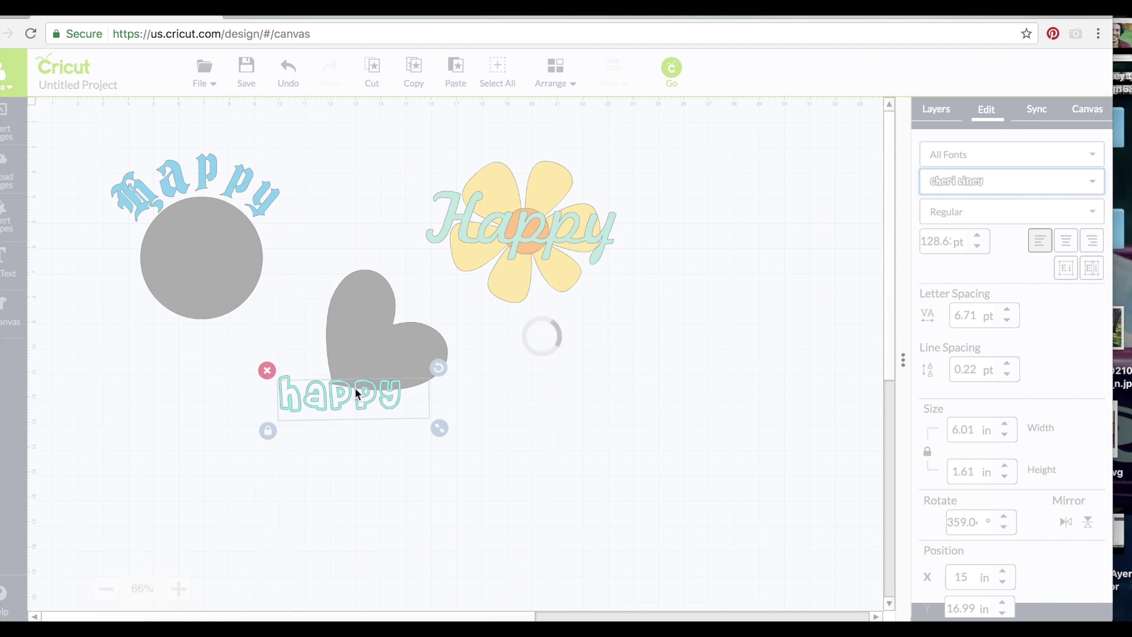
Size the Cheri Liney "happy" to about 5.48 in wide, rotate it to about 349°, and place it under the heart.
left_click_drag(389, 409, 482, 442)
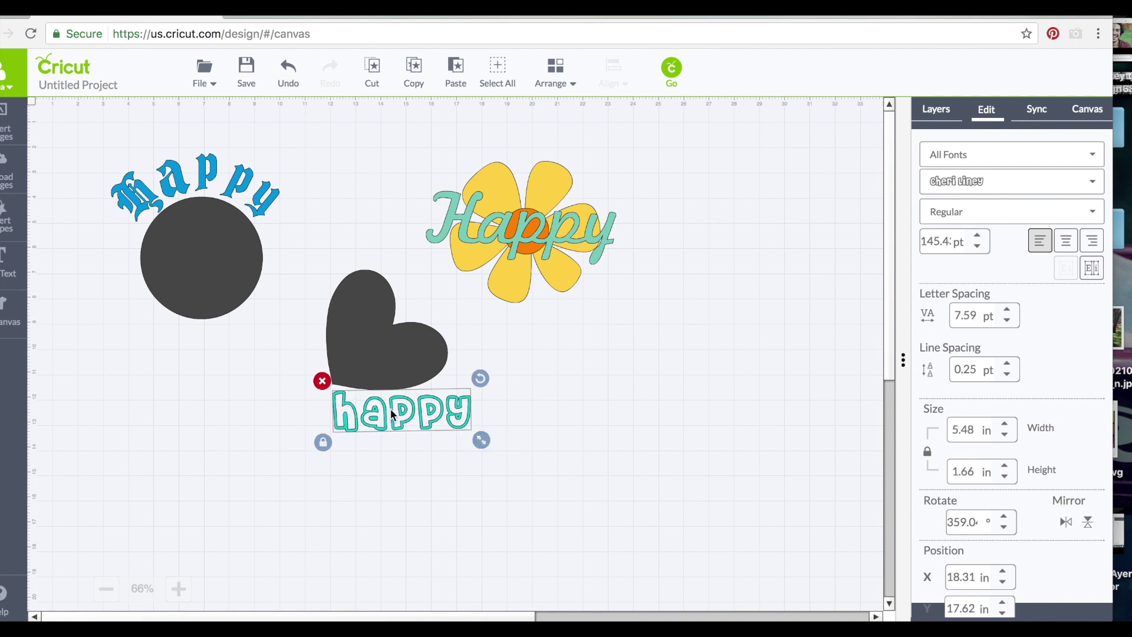
left_click_drag(479, 379, 473, 366)
left_click_drag(399, 415, 407, 410)
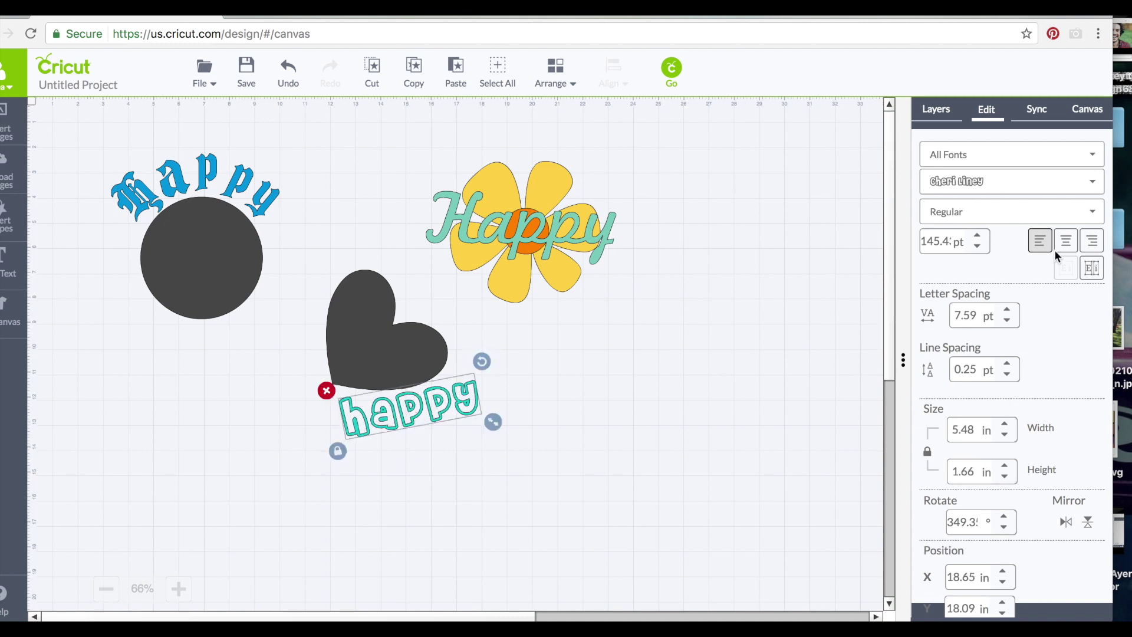
Isolate the Cheri Liney letters and arrange them along the heart's lower curve, rotating the h to about 6° and the y to about 303°.
left_click(1089, 266)
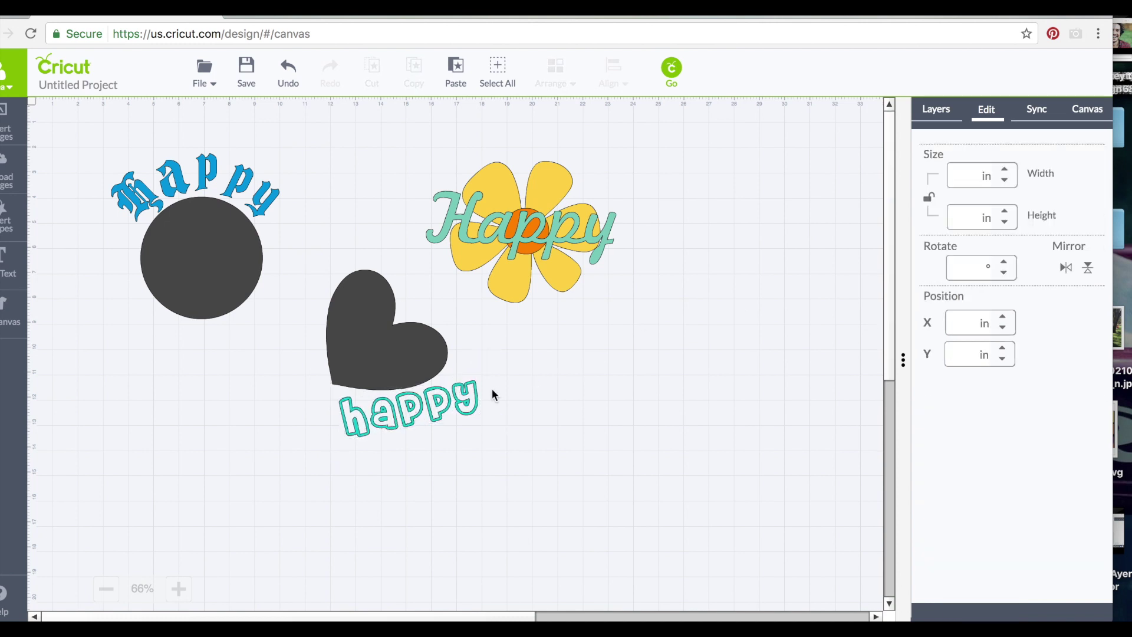
mouse_move(353, 420)
left_mouse_down()
mouse_move(345, 410)
mouse_move(369, 386)
mouse_move(351, 410)
left_mouse_up()
left_click(466, 396)
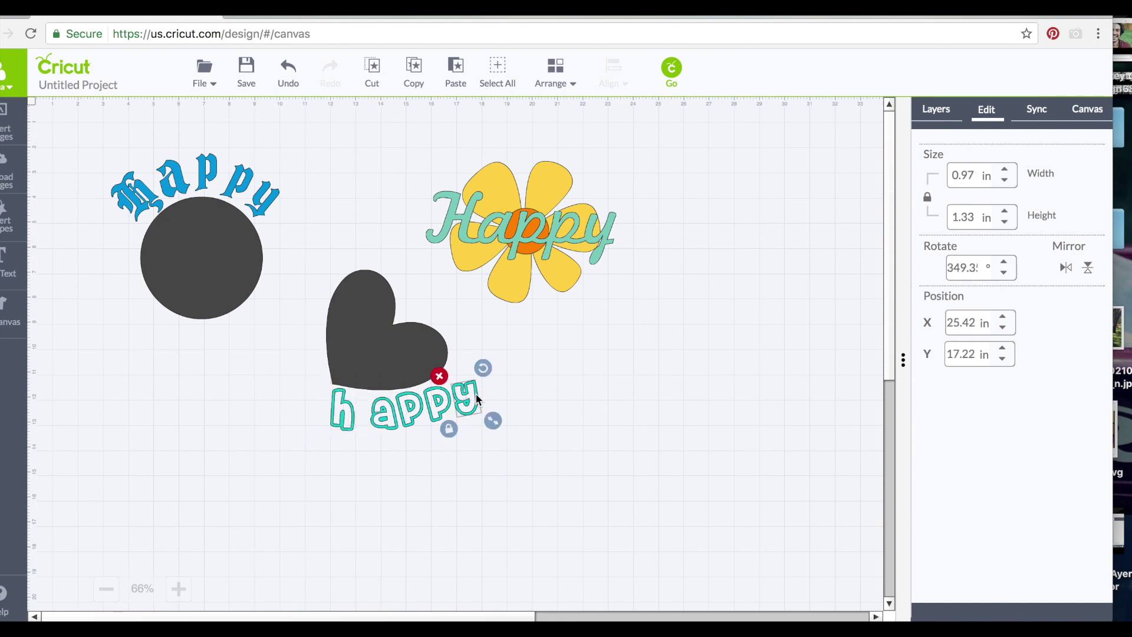
left_click_drag(475, 394, 355, 411)
left_click(437, 405)
left_click(386, 417)
left_click(350, 411)
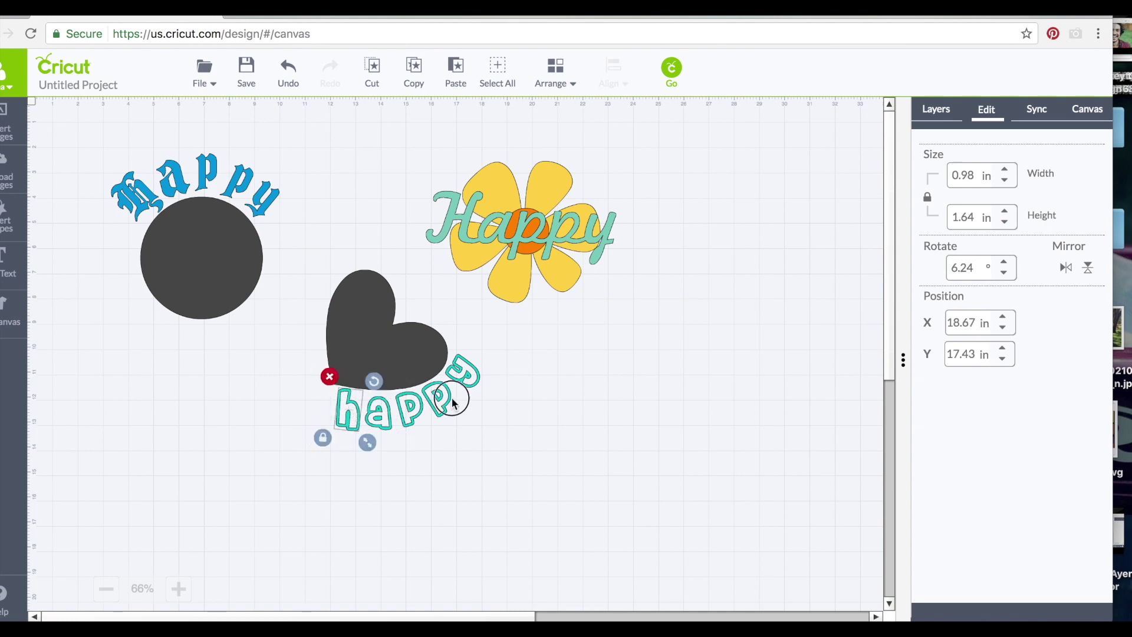
Adjust the position of the Cheri Liney y beside the last p and nudge the heart to fit the curved letters.
left_click(451, 403)
left_click(465, 373)
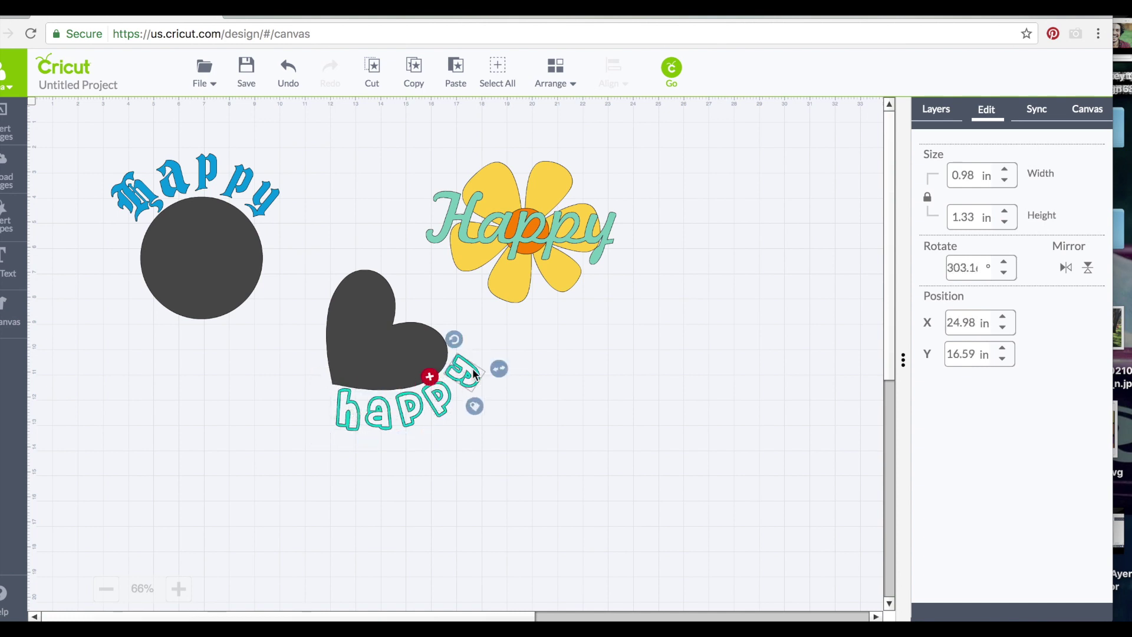
left_click_drag(466, 374, 469, 385)
left_click(473, 435)
left_click_drag(385, 337, 392, 328)
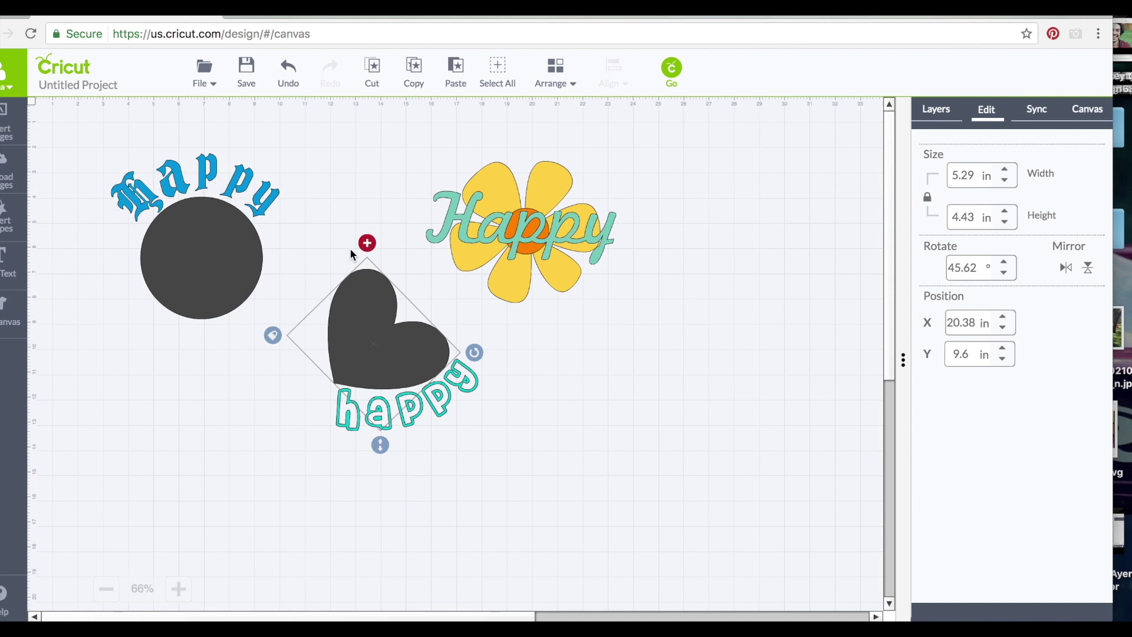
left_click(534, 490)
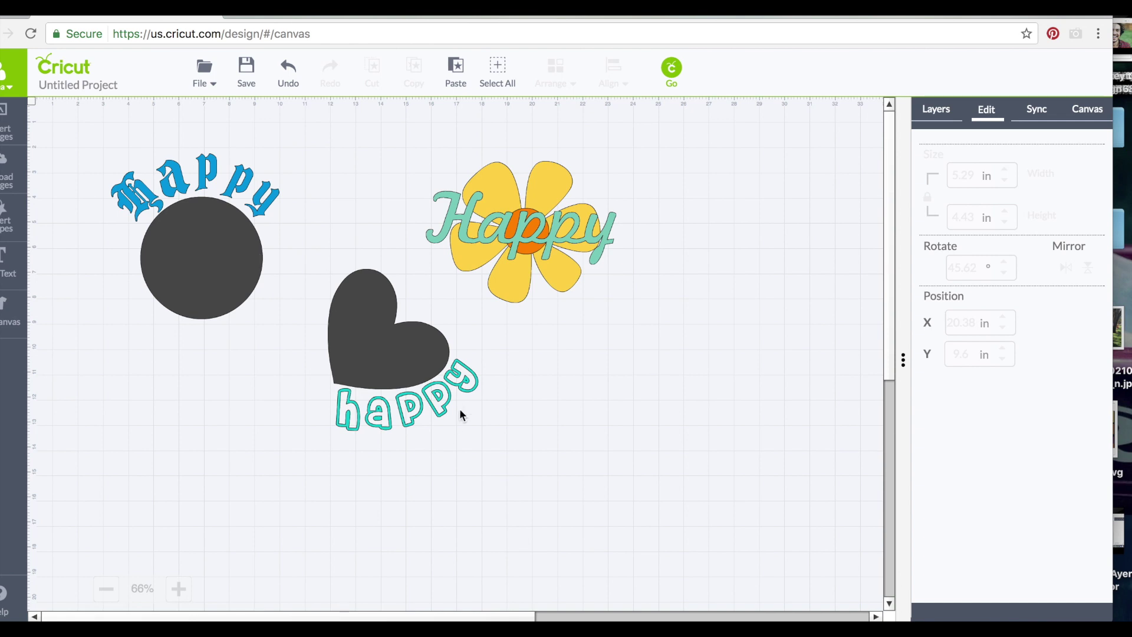
Attach the five curved Cheri Liney letters under the heart into one set and nudge the attached word slightly.
left_click(464, 384)
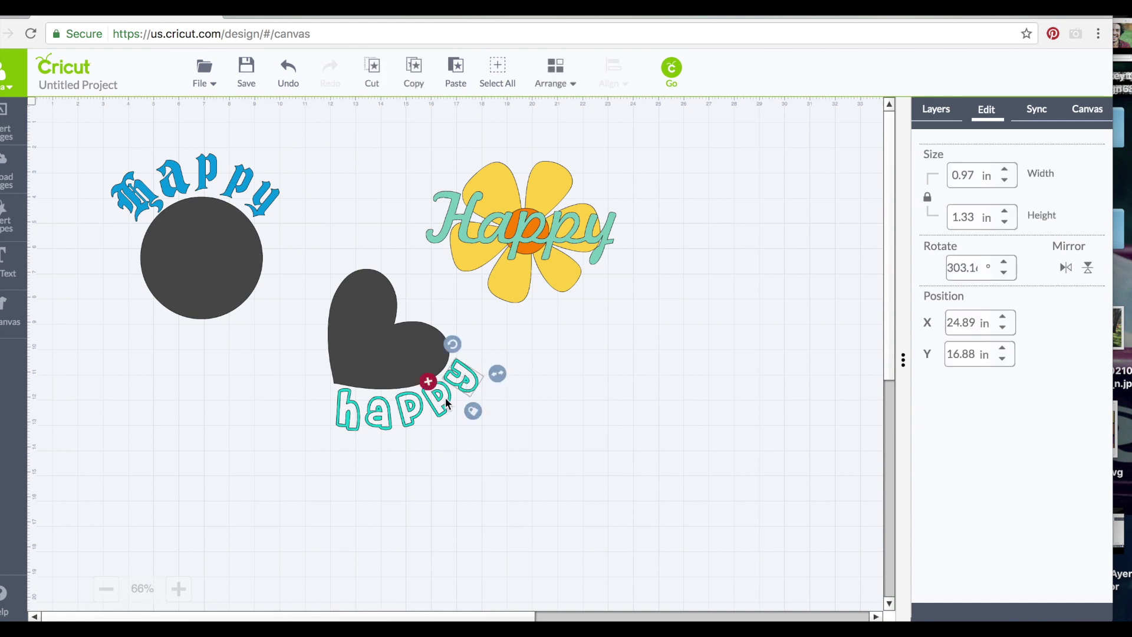
left_click(446, 404, "shift")
left_click(407, 409, "shift")
left_click(370, 407, "shift")
left_click(347, 403, "shift")
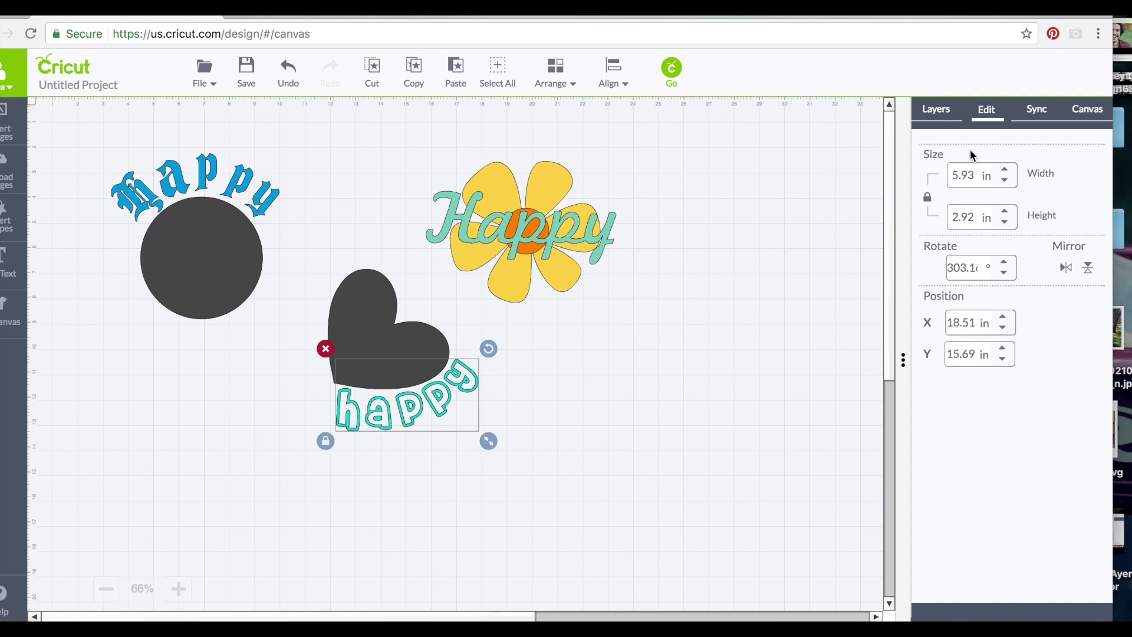
left_click(936, 109)
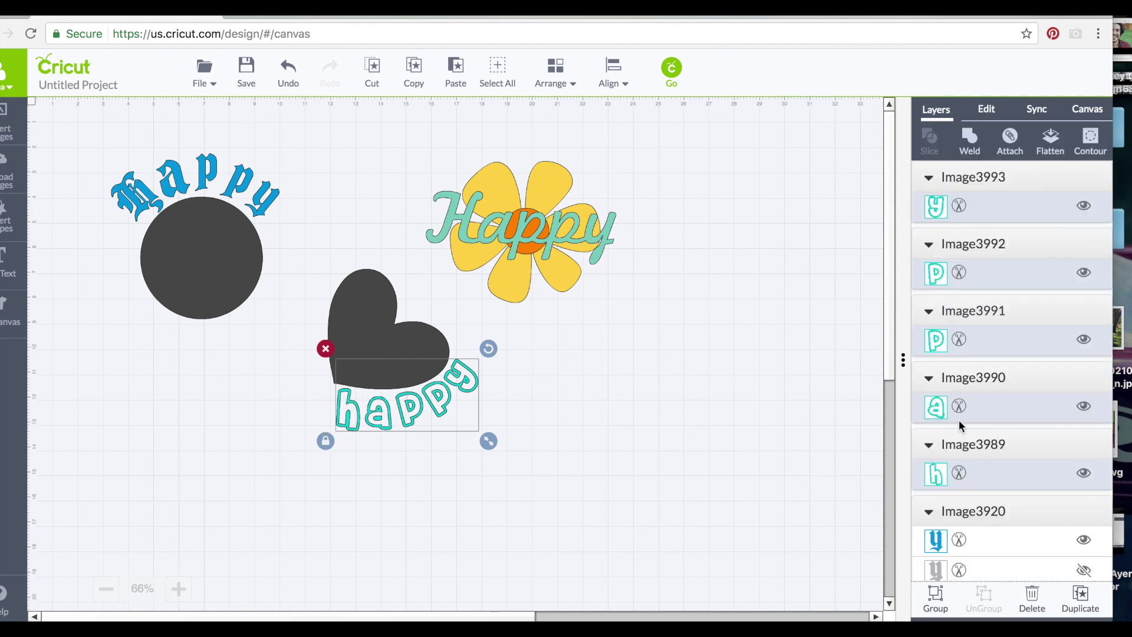
left_click(1008, 139)
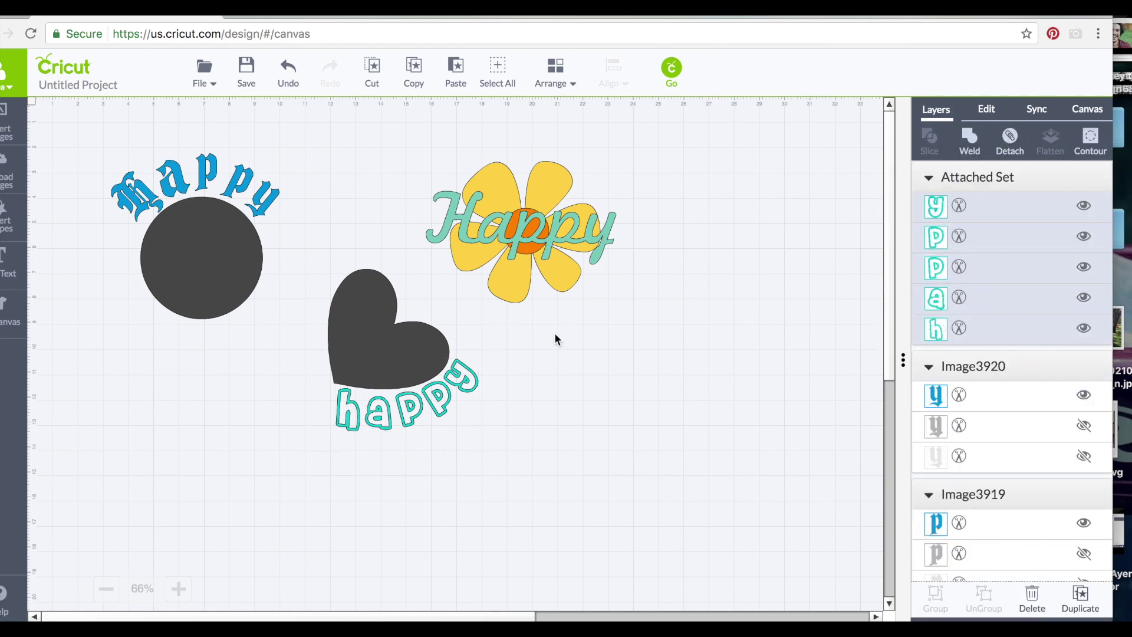
mouse_move(453, 392)
left_mouse_down()
mouse_move(513, 389)
mouse_move(456, 391)
left_mouse_up()
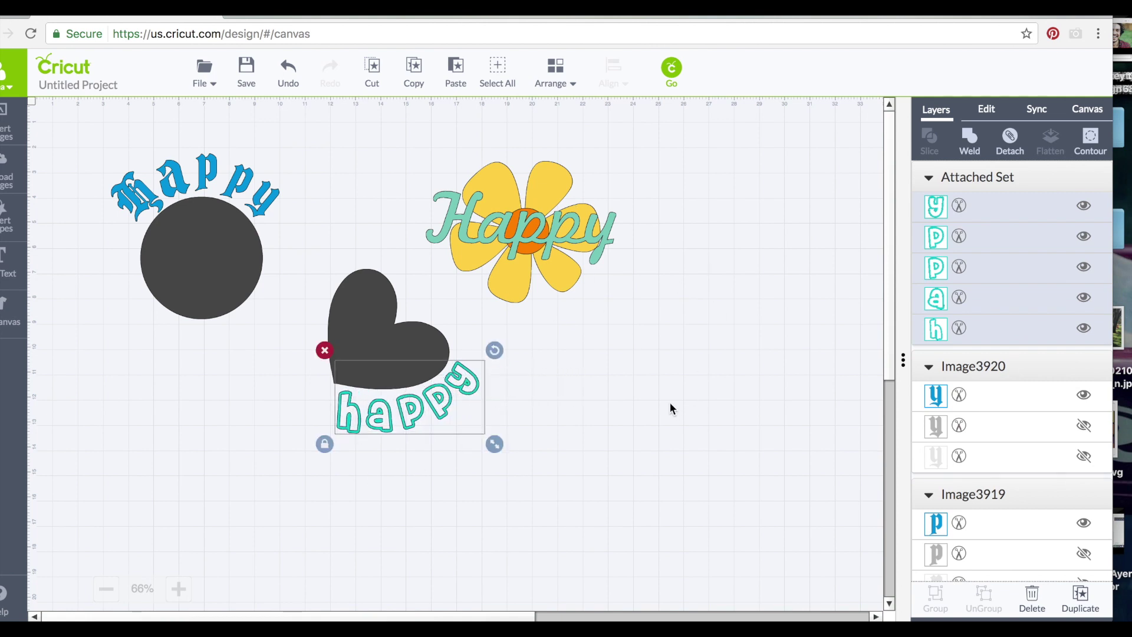
In the cut mat preview, rotate the attached turquoise "happy" to sit more level and move it to the mat's upper-left corner.
left_click(672, 69)
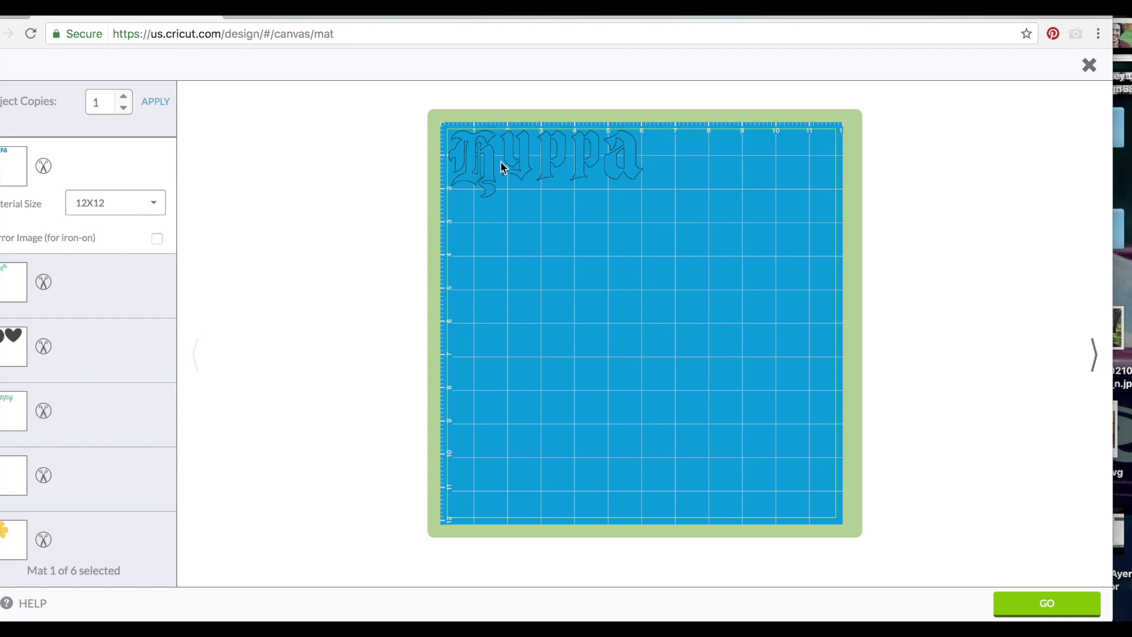
left_click(16, 305)
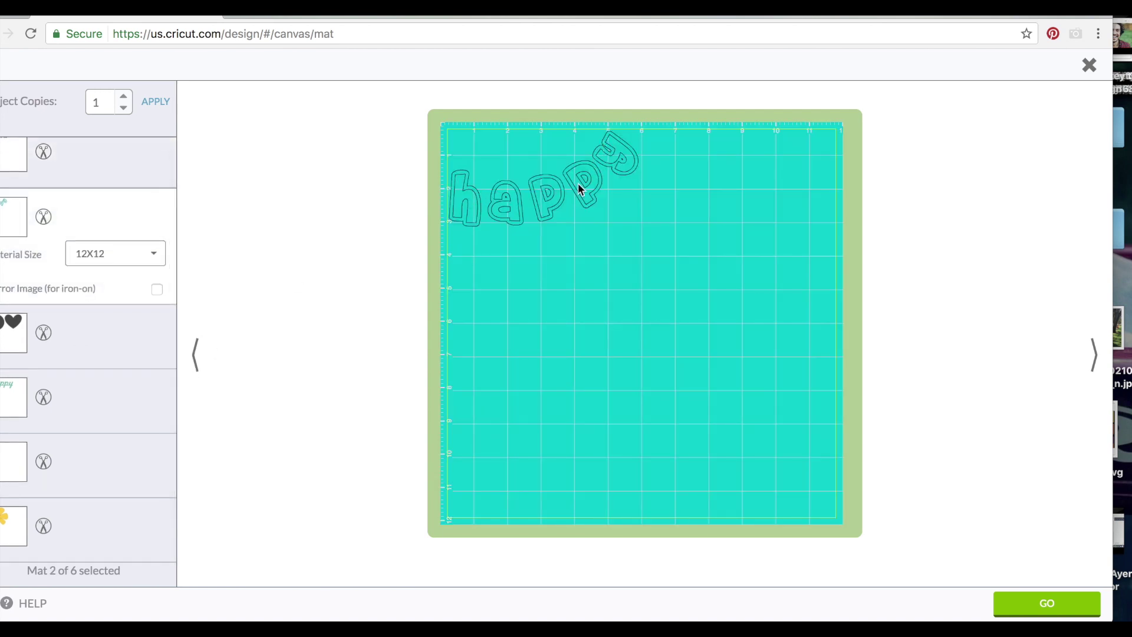
left_click(553, 208)
left_click_drag(616, 154, 622, 173)
left_click_drag(550, 150, 568, 151)
left_click_drag(525, 224, 526, 197)
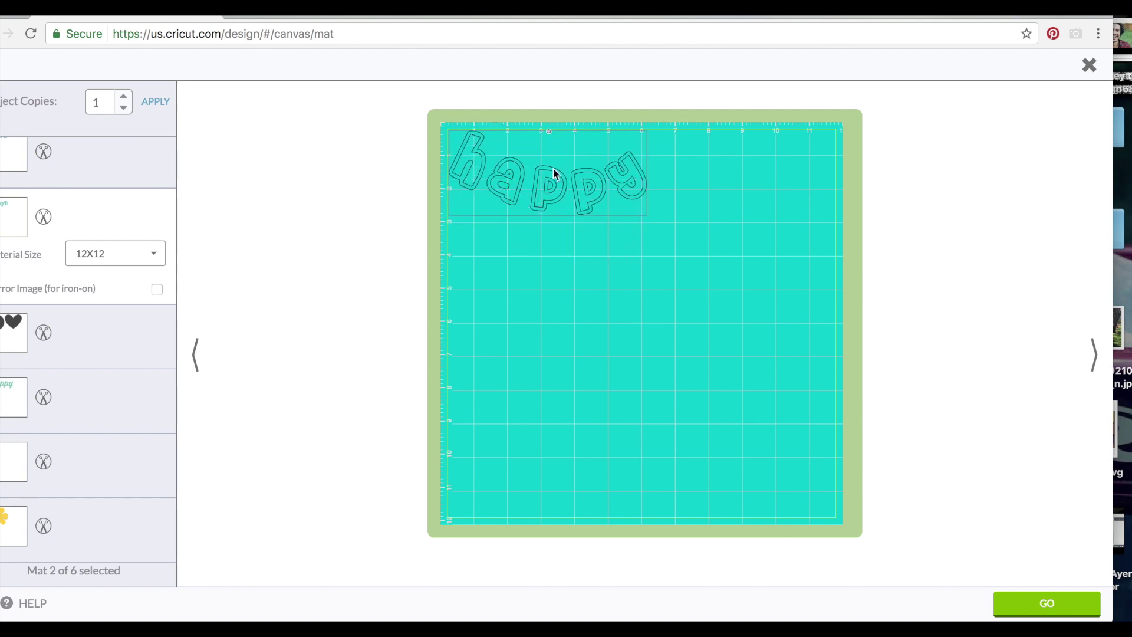